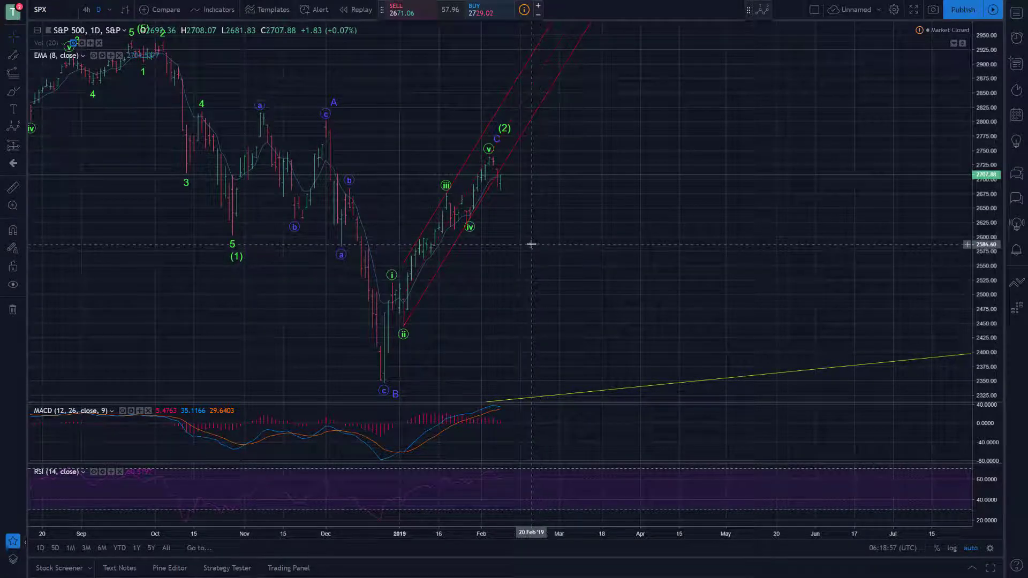
Exit the browser's full-screen view of the TradingView SPX chart
{"action": "key", "text": "F11"}
Inspect the Elliott wave drawing on the SPX 15-minute chart, then bring up the ES1! futures chart
{"action": "left_click", "coordinate": [188, 9]}
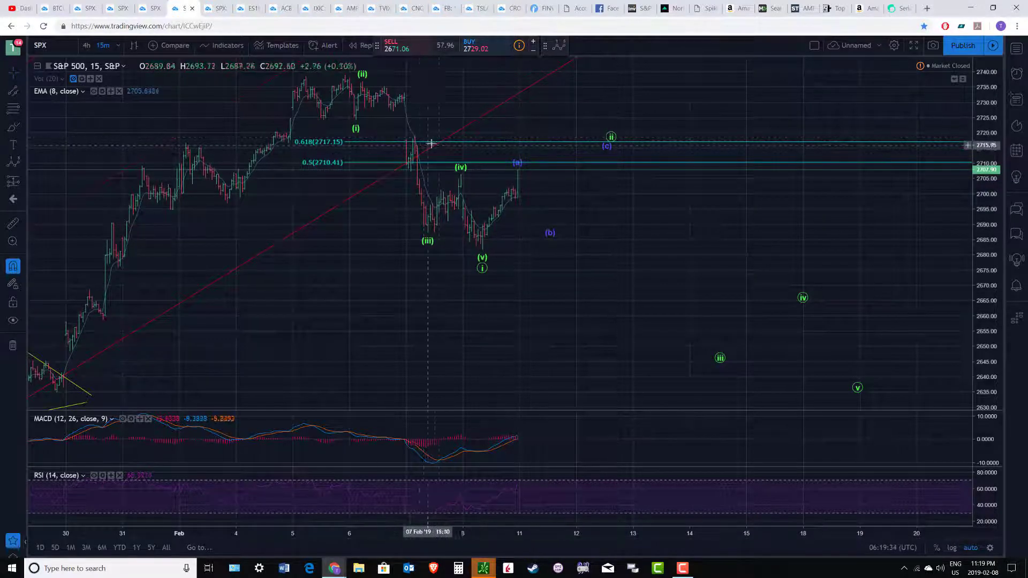
{"action": "left_click", "coordinate": [454, 145]}
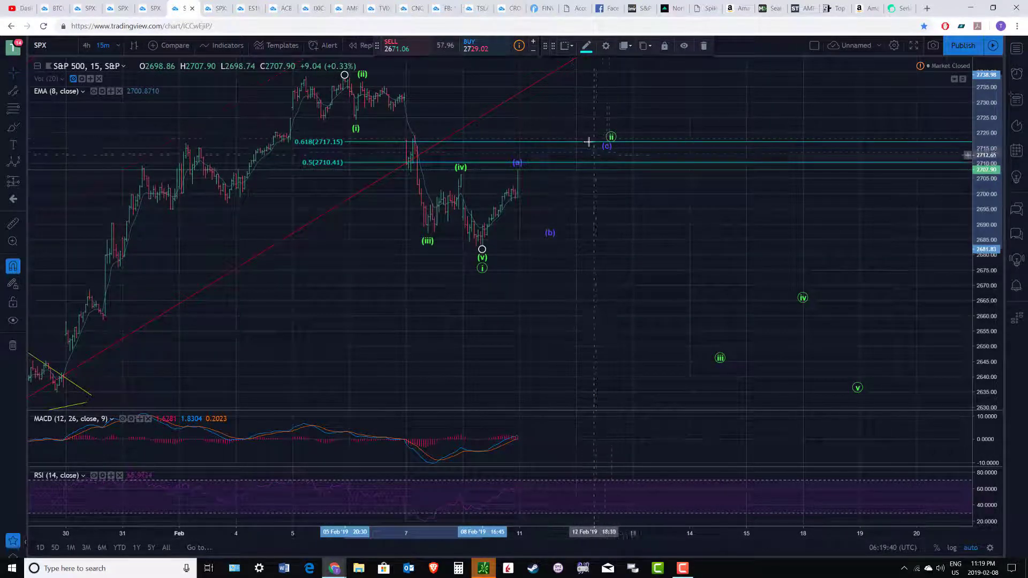
{"action": "left_click", "coordinate": [589, 189]}
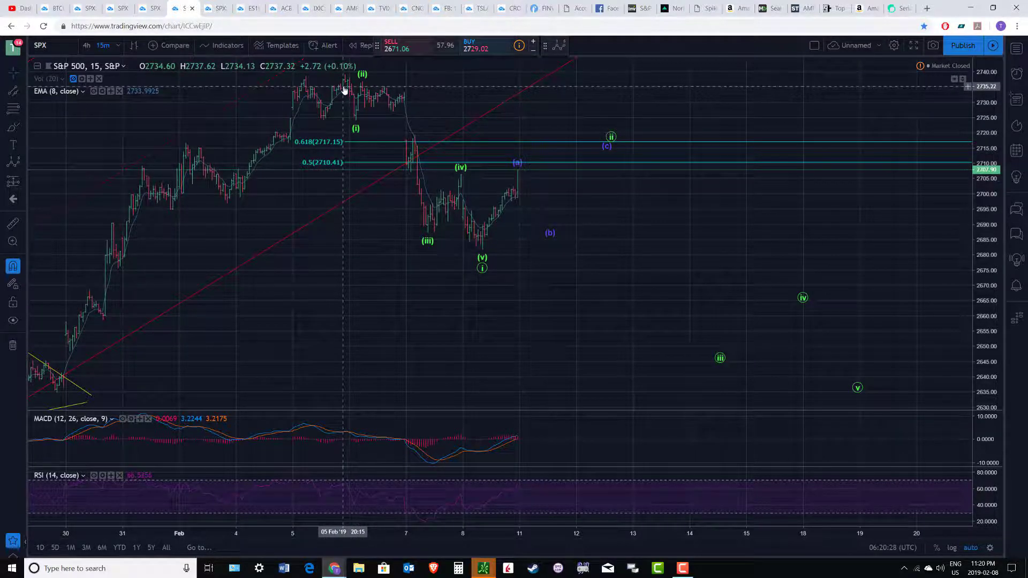
{"action": "left_click", "coordinate": [249, 8]}
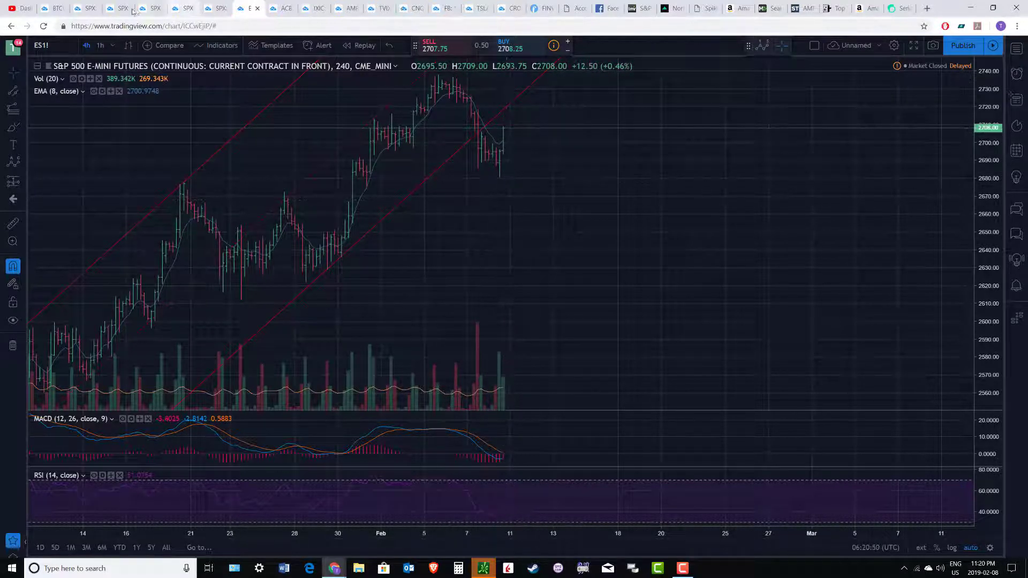
Go back to the SPX 15-minute wave chart and show thinkorswim's window thumbnails
{"action": "left_click", "coordinate": [183, 8]}
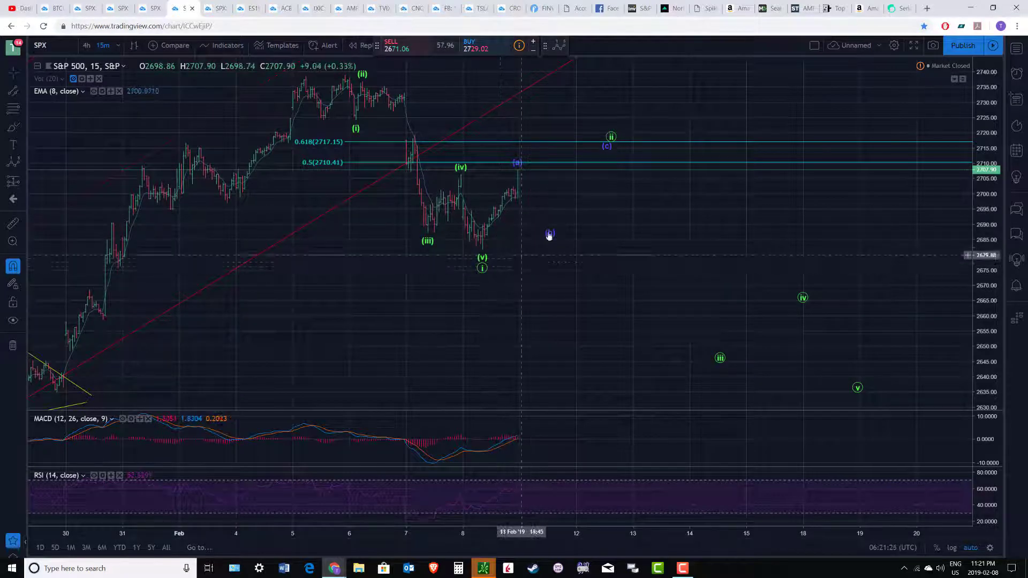
{"action": "left_click", "coordinate": [481, 569]}
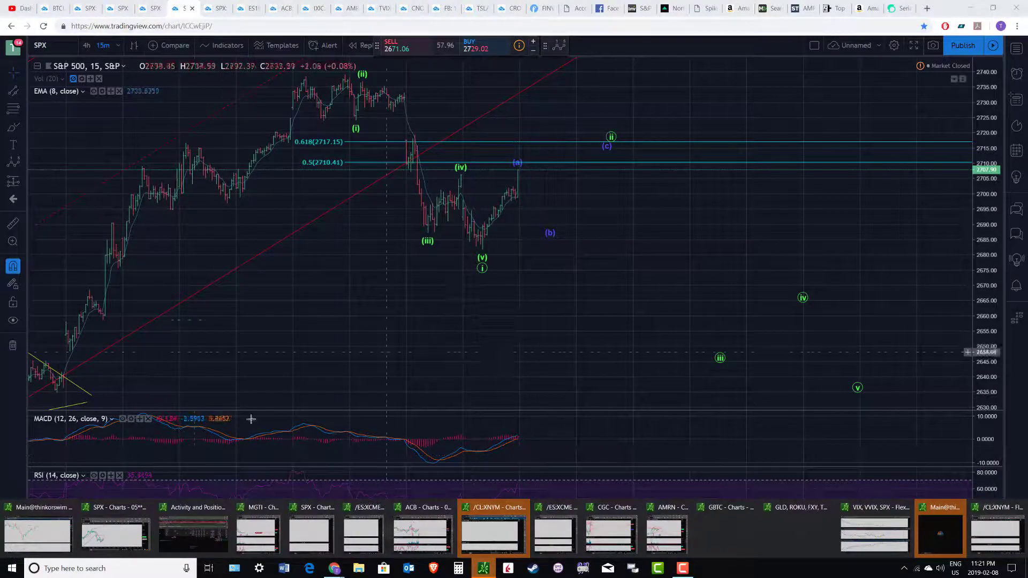
Bring up thinkorswim's SPX 1Y 1D chart and shift it back to earlier dates
{"action": "left_click", "coordinate": [47, 535]}
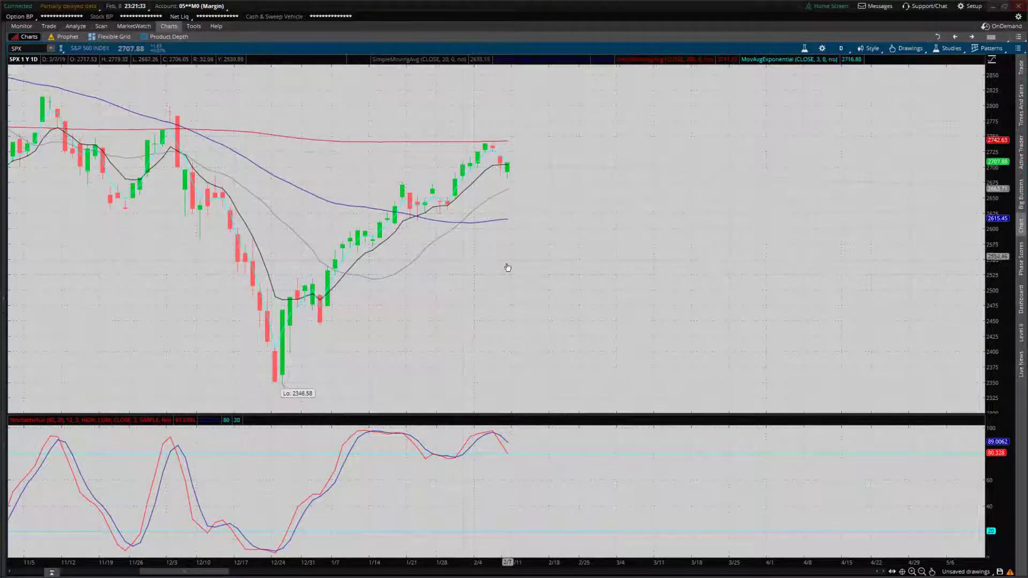
{"action": "scroll", "coordinate": [497, 284], "scroll_direction": "down", "scroll_amount": 2}
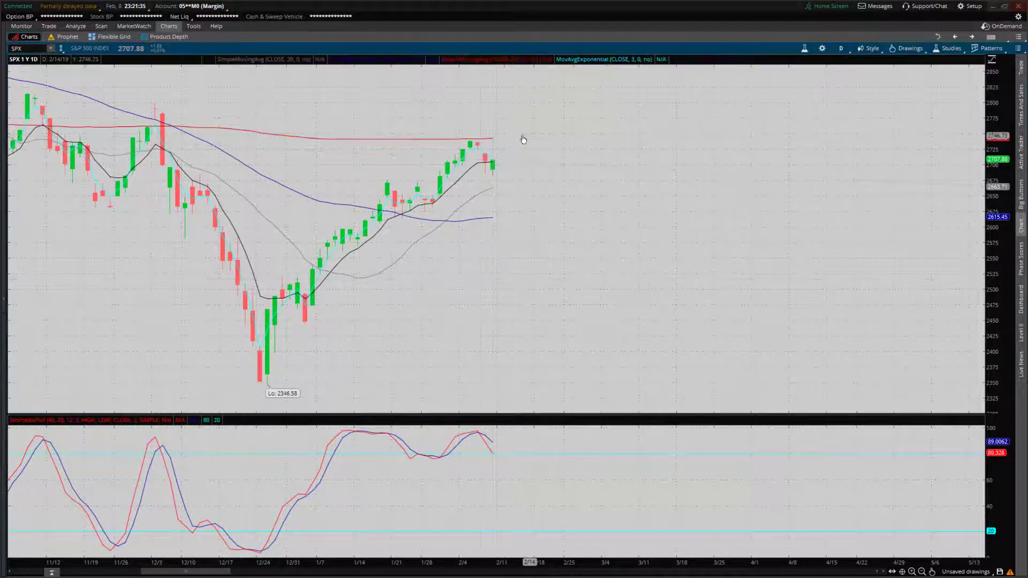
{"action": "scroll", "coordinate": [535, 146], "scroll_direction": "up", "scroll_amount": 1}
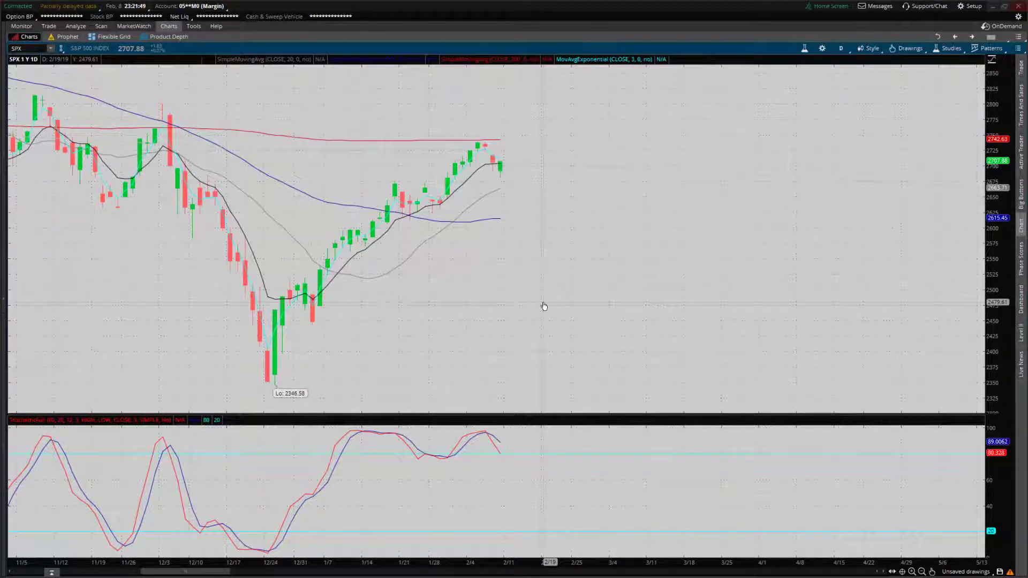
{"action": "scroll", "coordinate": [543, 306], "scroll_direction": "up", "scroll_amount": 8}
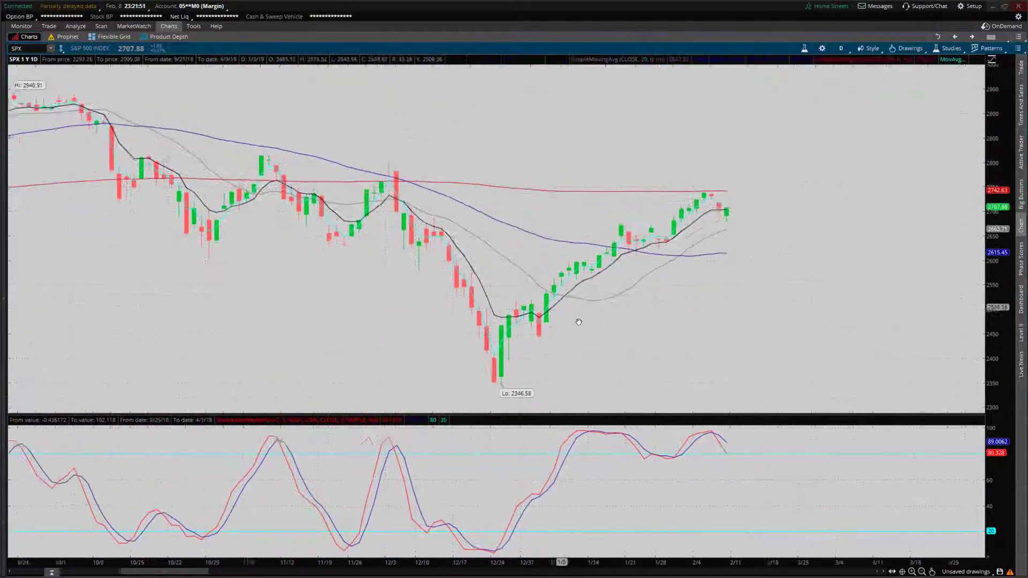
{"action": "scroll", "coordinate": [527, 282], "scroll_direction": "up", "scroll_amount": 4}
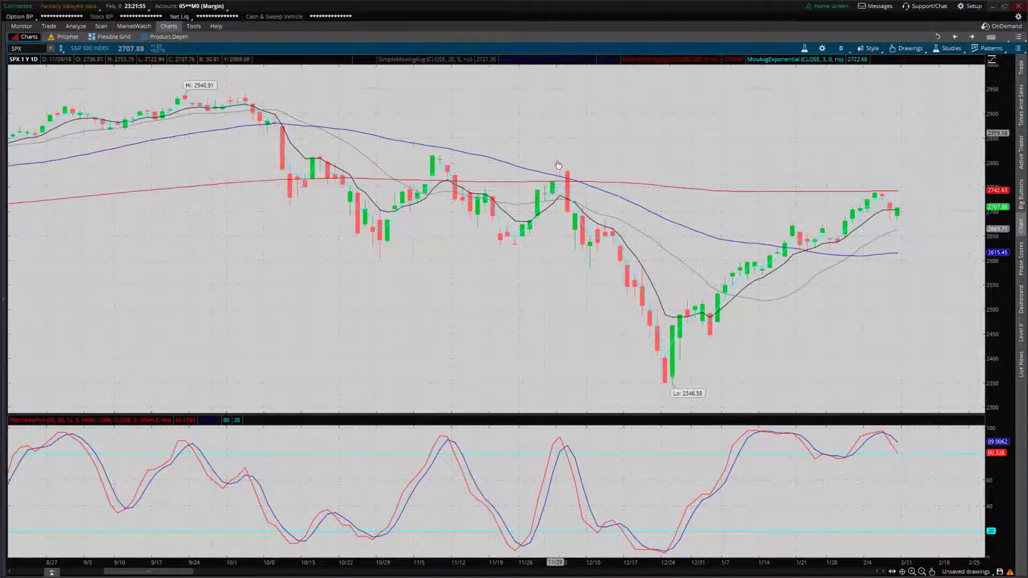
{"action": "left_click_drag", "start_coordinate": [765, 263], "coordinate": [650, 290]}
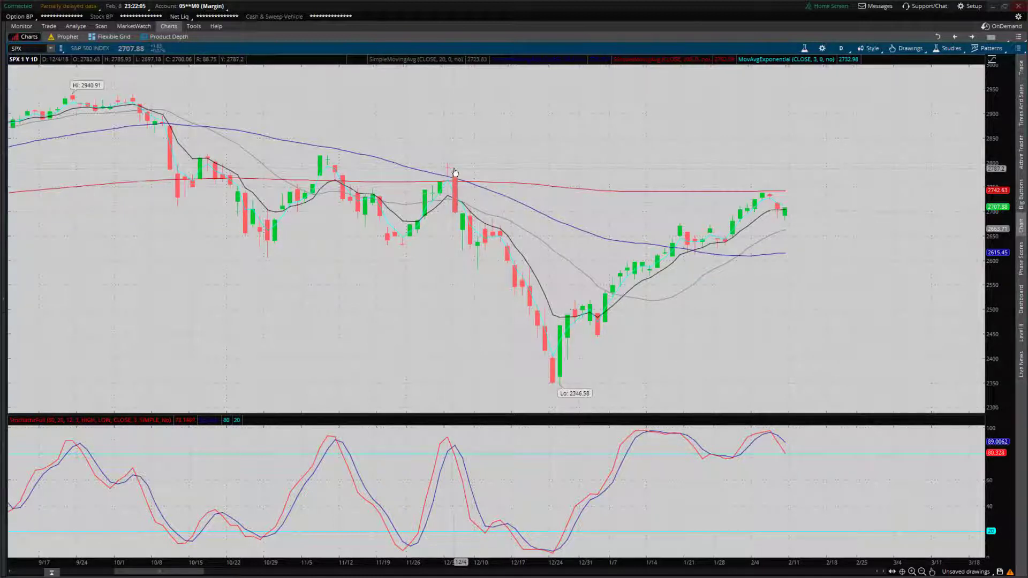
{"action": "scroll", "coordinate": [661, 201], "scroll_direction": "down", "scroll_amount": 2}
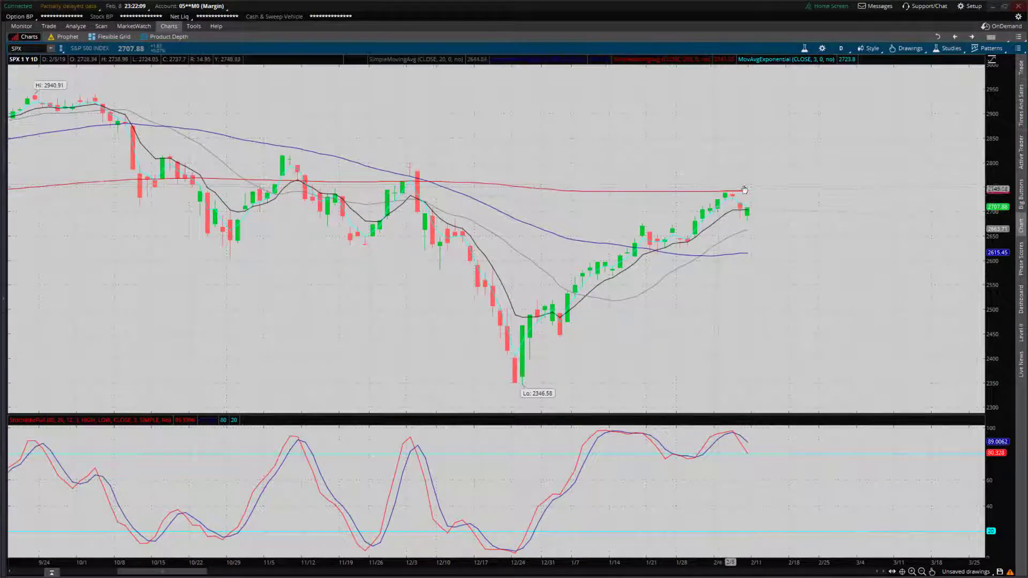
{"action": "scroll", "coordinate": [257, 282], "scroll_direction": "up", "scroll_amount": 15}
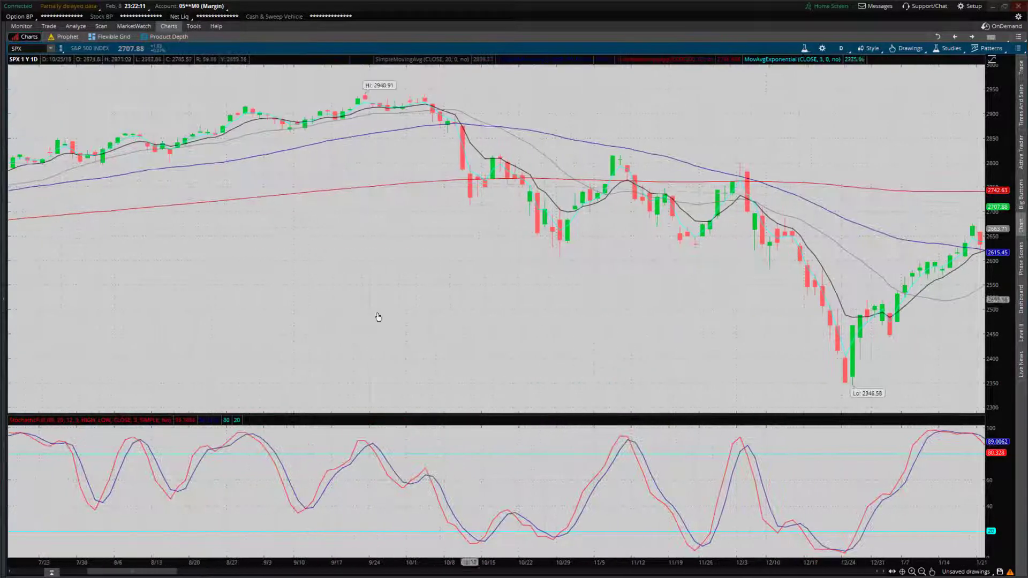
Set the SPX chart's time interval to 4 years of daily bars
{"action": "right_click", "coordinate": [372, 314]}
{"action": "left_click", "coordinate": [435, 320]}
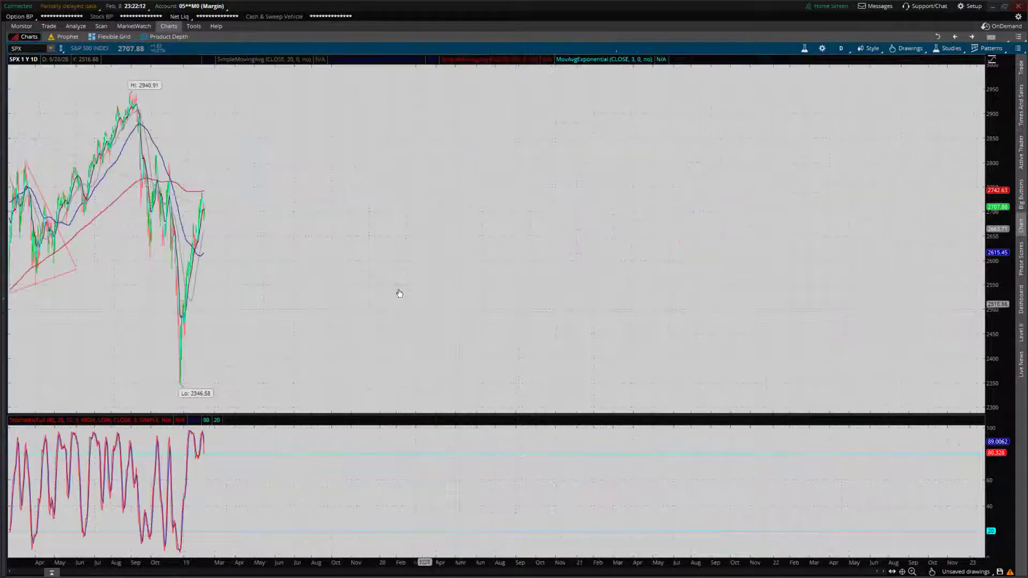
{"action": "left_click", "coordinate": [907, 48]}
{"action": "left_click", "coordinate": [840, 48]}
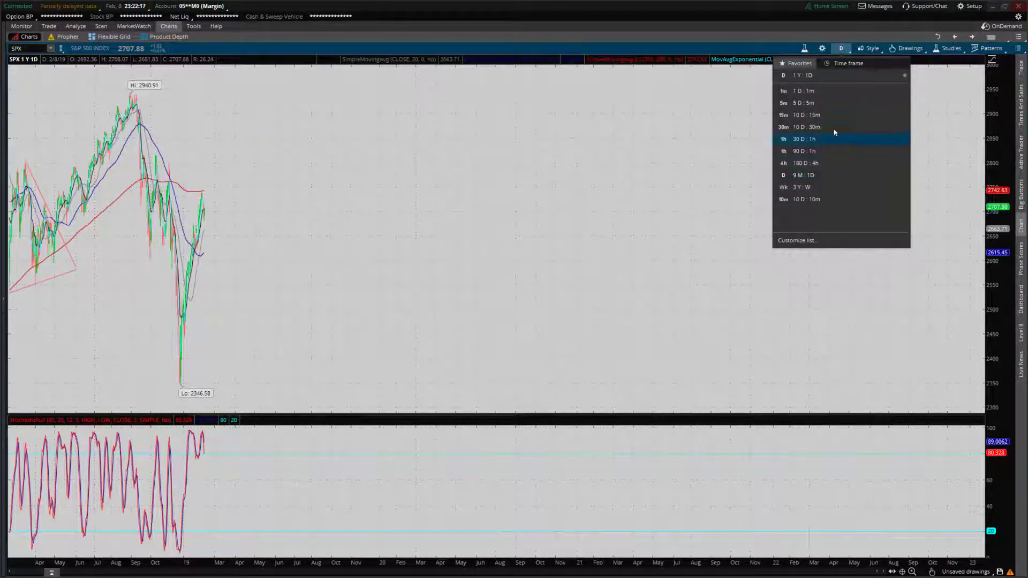
{"action": "left_click", "coordinate": [827, 176]}
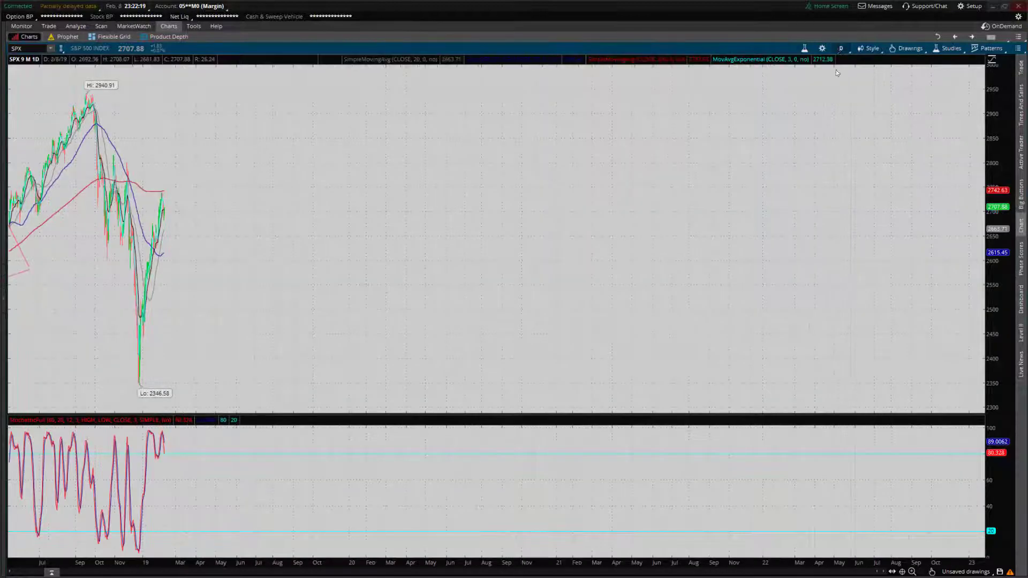
{"action": "left_click", "coordinate": [840, 48]}
{"action": "left_click", "coordinate": [848, 64]}
{"action": "left_click", "coordinate": [870, 120]}
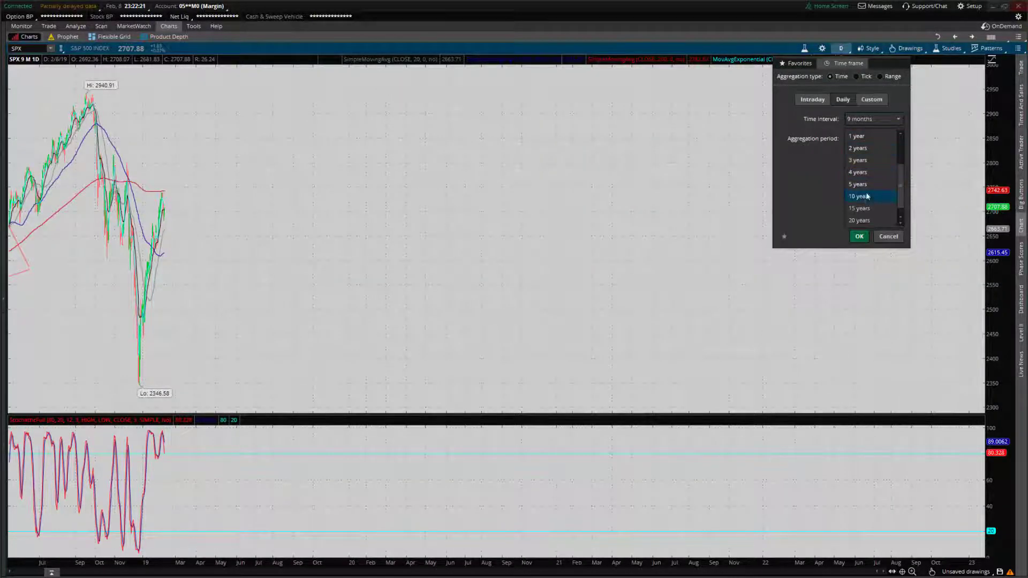
{"action": "left_click", "coordinate": [875, 173]}
{"action": "left_click", "coordinate": [859, 236]}
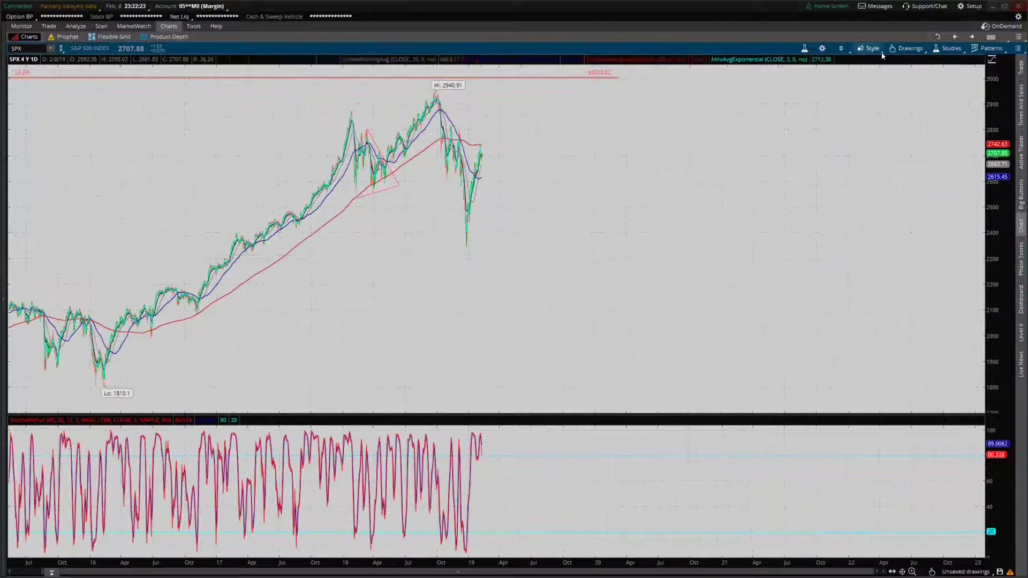
Box-zoom the 4-year chart into the mid-2017 to mid-2018 stretch
{"action": "left_click", "coordinate": [907, 48]}
{"action": "mouse_move", "coordinate": [874, 104]}
{"action": "left_click", "coordinate": [985, 106]}
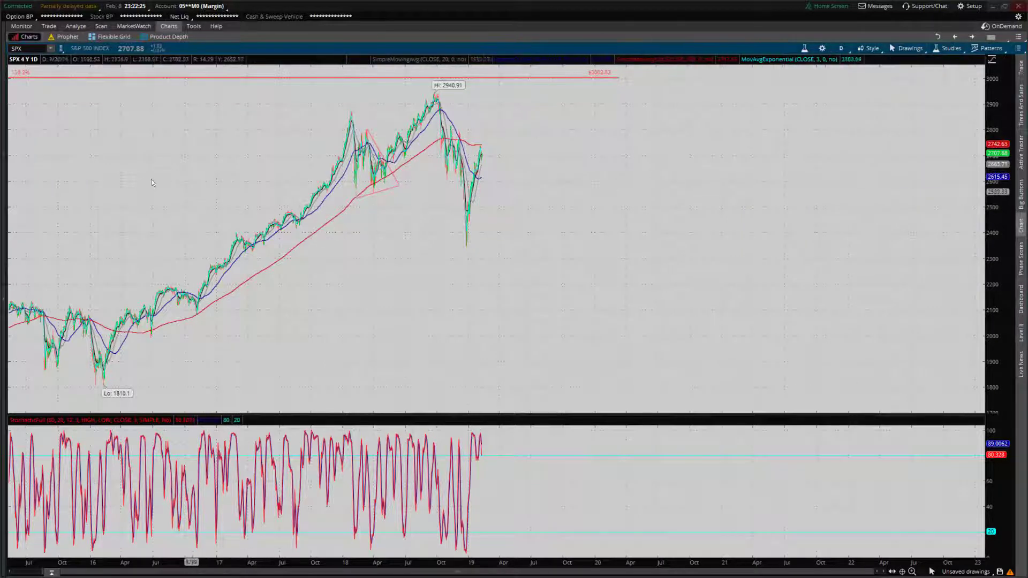
{"action": "left_click_drag", "start_coordinate": [80, 161], "coordinate": [410, 161]}
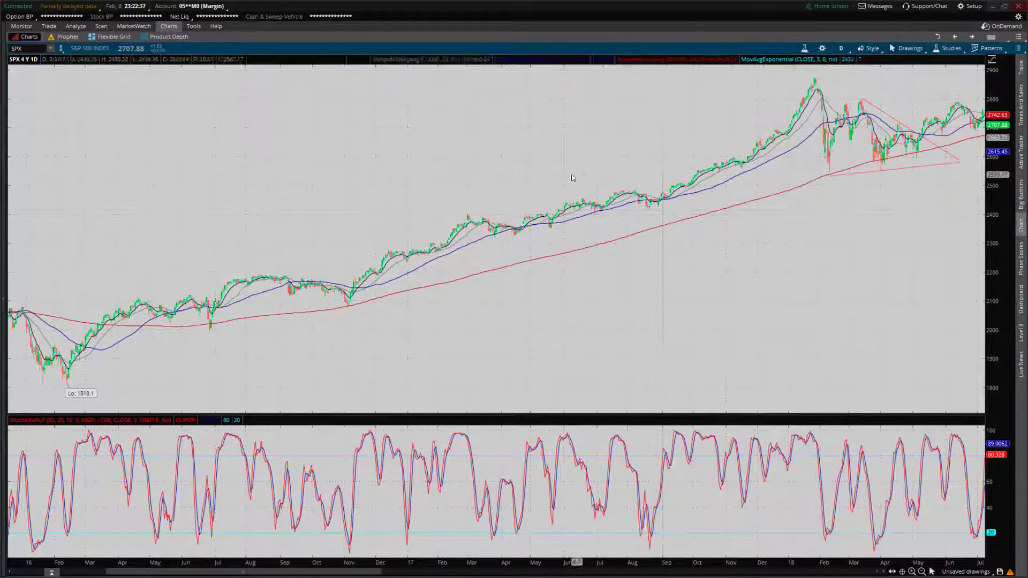
{"action": "left_click_drag", "start_coordinate": [572, 177], "coordinate": [982, 118]}
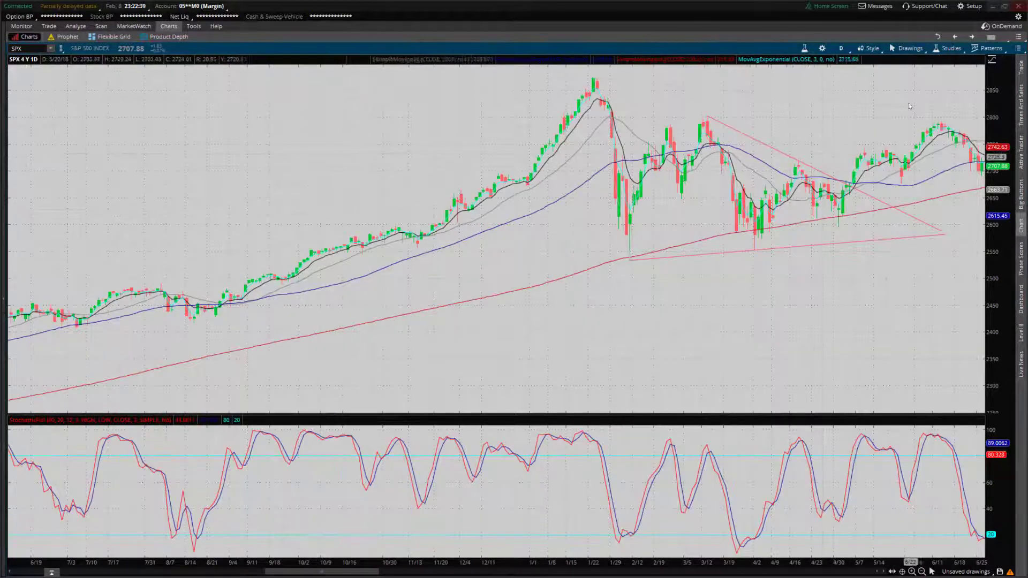
{"action": "left_click", "coordinate": [910, 48]}
{"action": "mouse_move", "coordinate": [867, 103]}
{"action": "left_click", "coordinate": [982, 109]}
{"action": "left_click_drag", "start_coordinate": [716, 268], "coordinate": [303, 277]}
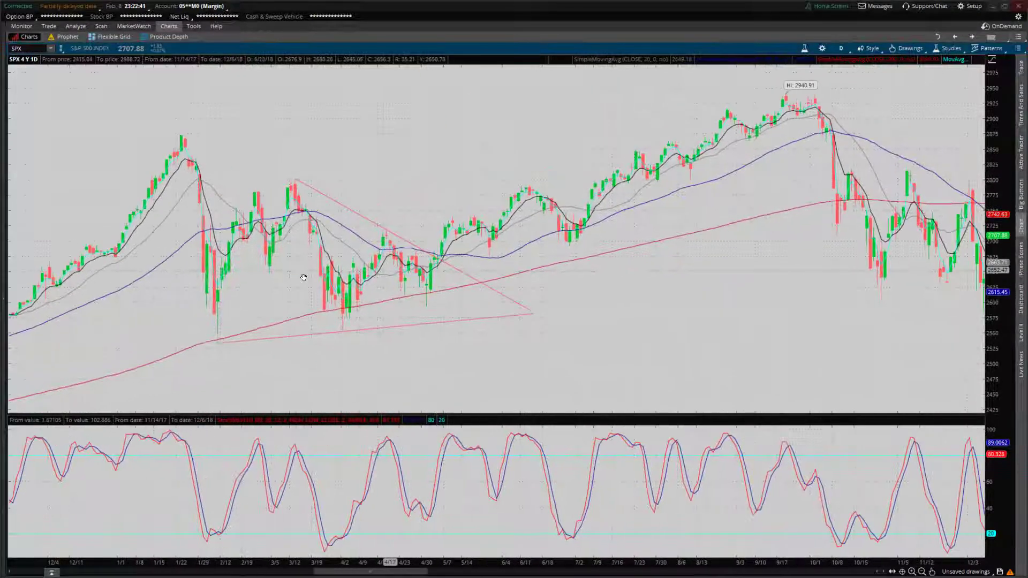
{"action": "scroll", "coordinate": [304, 277], "scroll_direction": "down", "scroll_amount": 10}
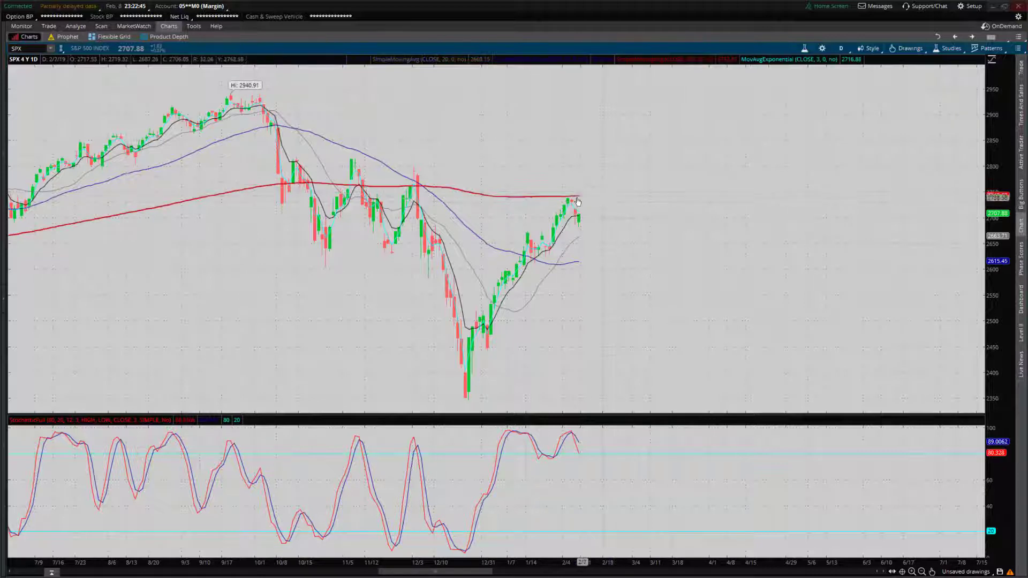
{"action": "scroll", "coordinate": [580, 291], "scroll_direction": "down", "scroll_amount": 2}
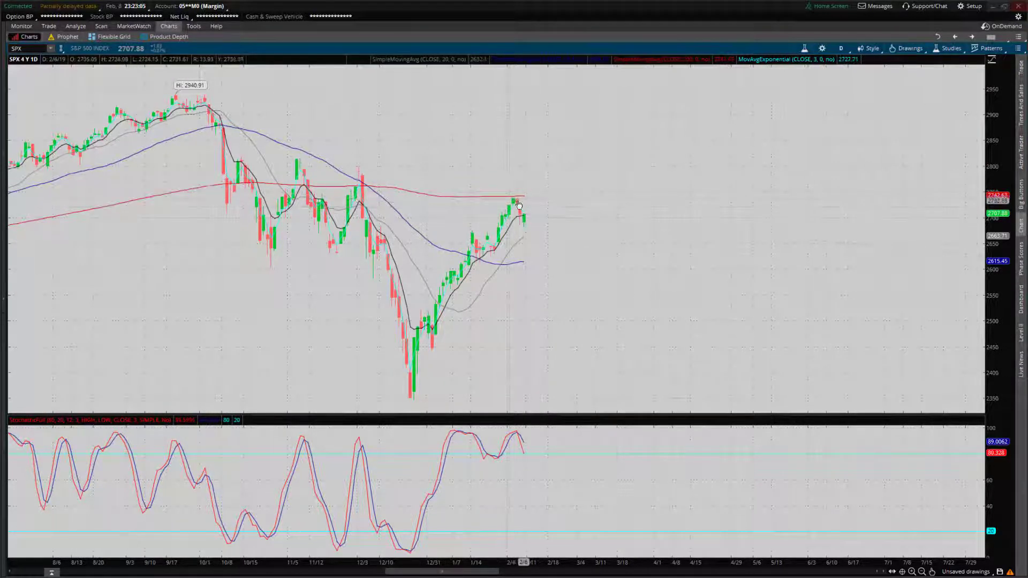
{"action": "left_click_drag", "start_coordinate": [563, 223], "coordinate": [522, 238]}
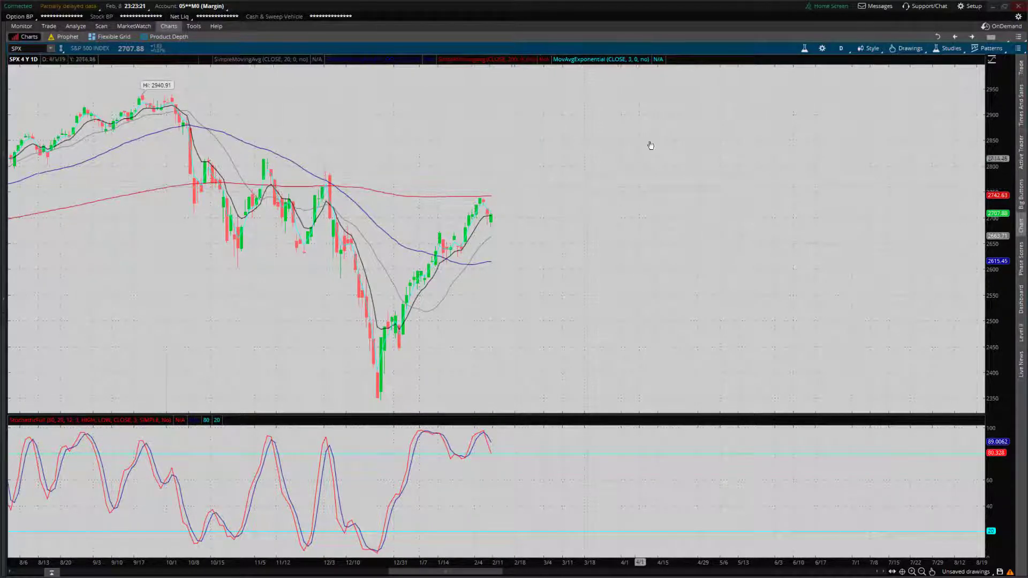
{"action": "left_click_drag", "start_coordinate": [583, 171], "coordinate": [598, 182]}
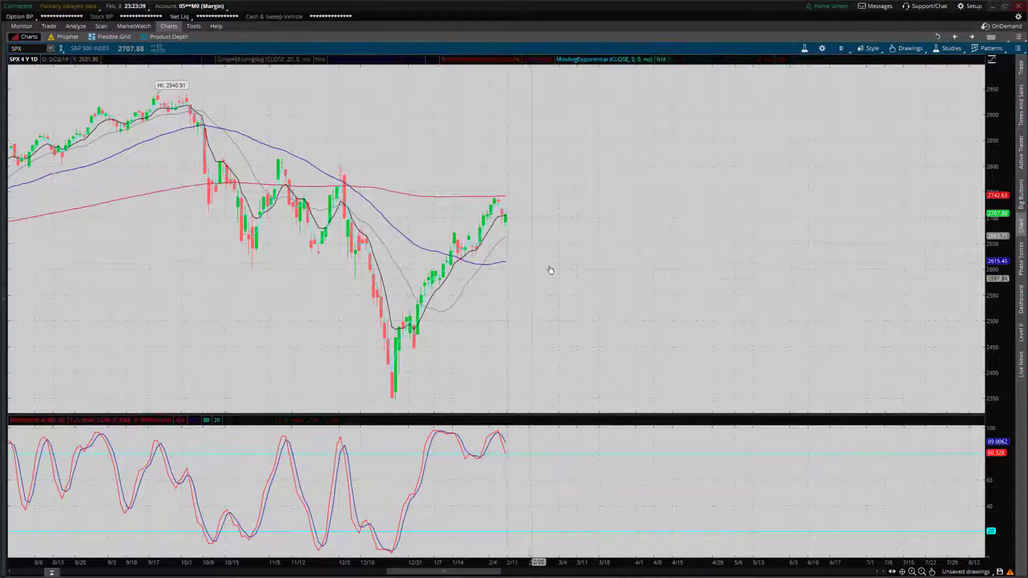
Zoom the SPX daily chart into the October-to-February candles and pan slightly later
{"action": "left_click", "coordinate": [907, 48]}
{"action": "mouse_move", "coordinate": [953, 103]}
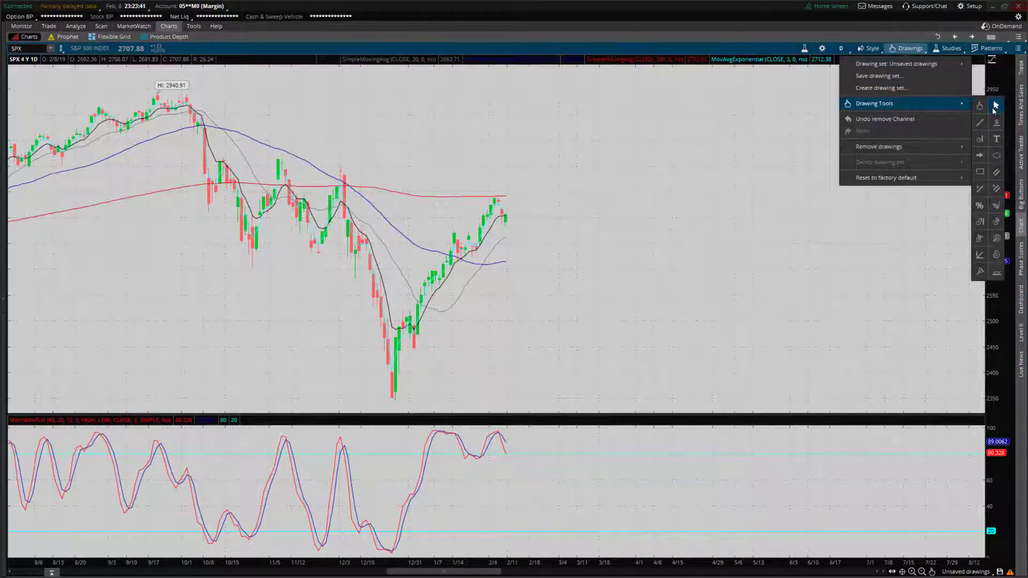
{"action": "left_click", "coordinate": [996, 106]}
{"action": "left_click_drag", "start_coordinate": [233, 161], "coordinate": [764, 226]}
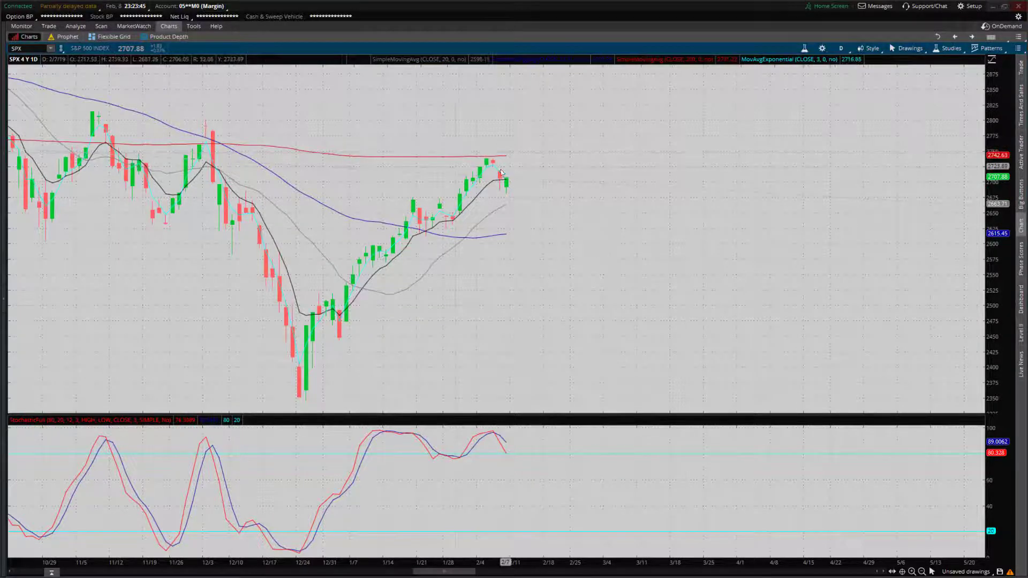
{"action": "left_click", "coordinate": [903, 49]}
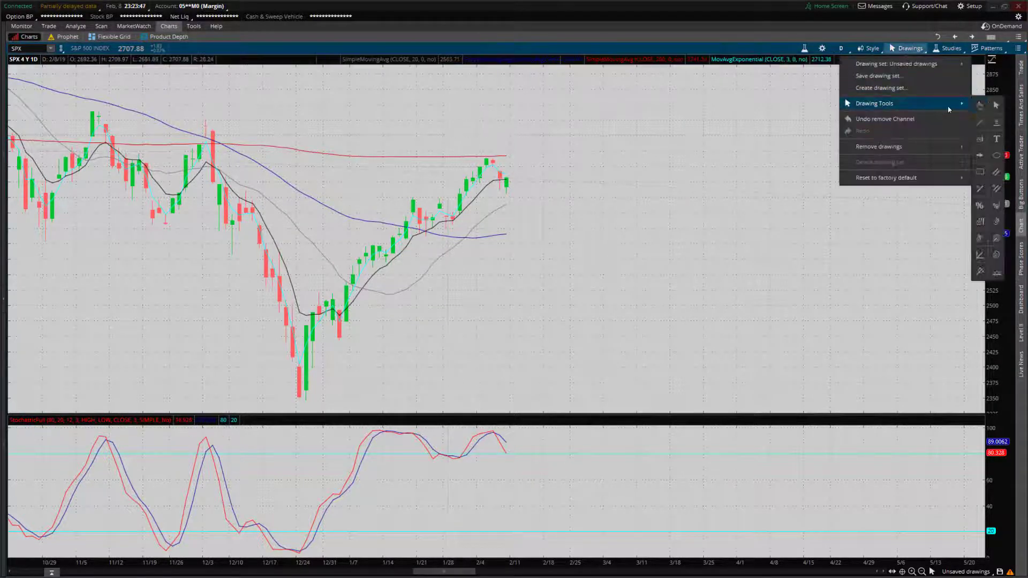
{"action": "left_click", "coordinate": [977, 107]}
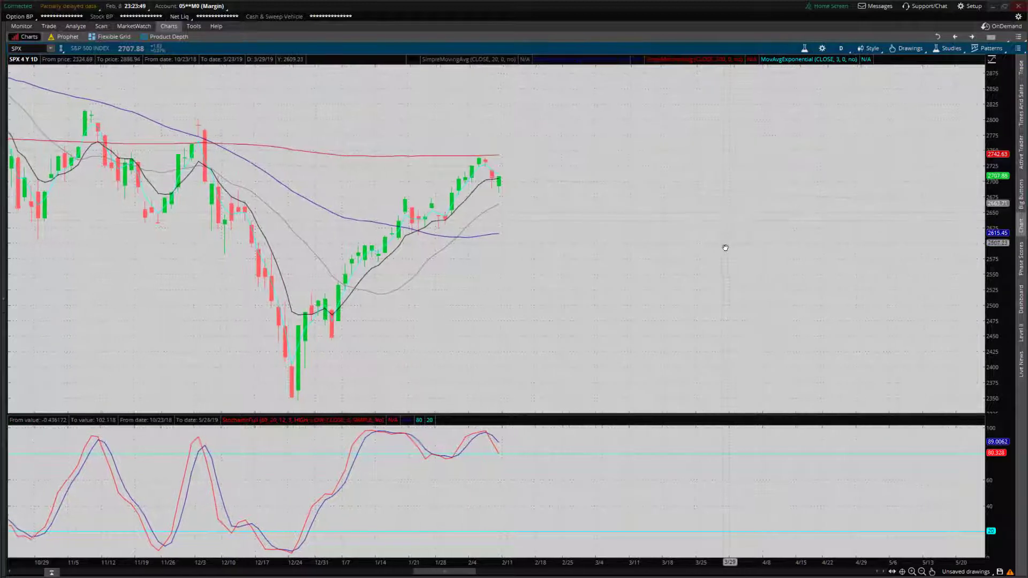
{"action": "left_click_drag", "start_coordinate": [517, 258], "coordinate": [503, 214]}
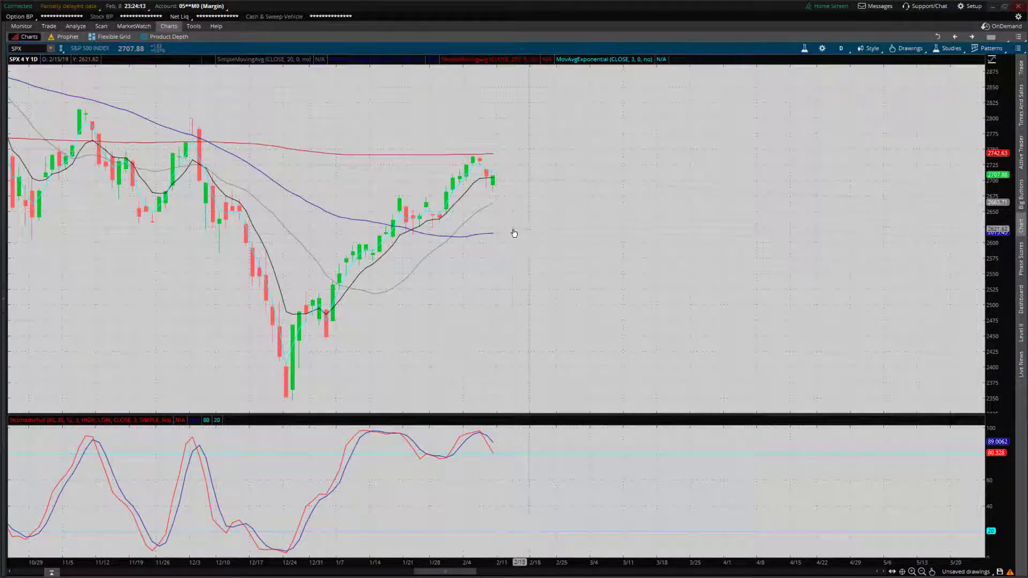
Zoom tighter on the late-December to February candles and pan to frame them
{"action": "left_click", "coordinate": [907, 48]}
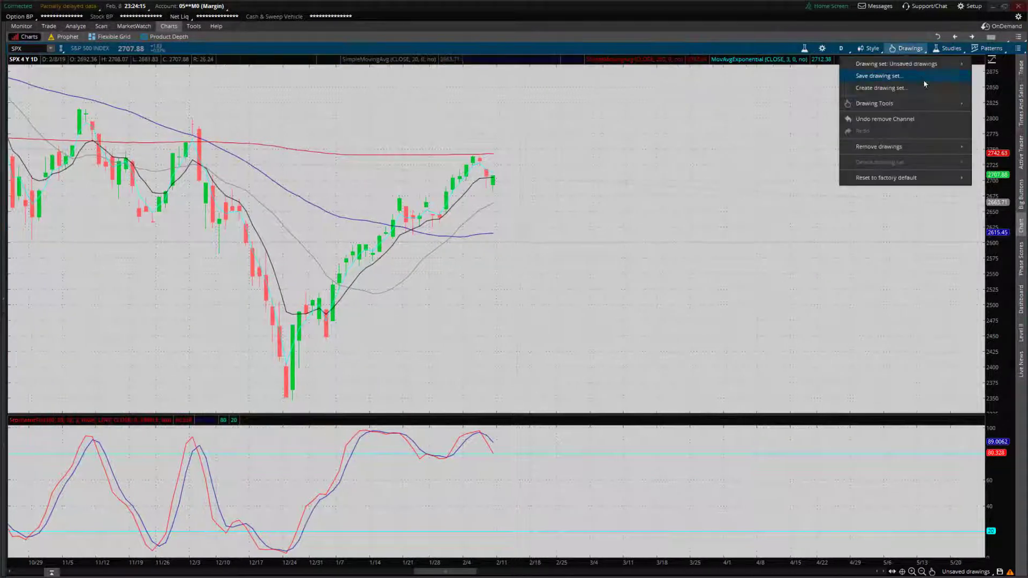
{"action": "mouse_move", "coordinate": [910, 103]}
{"action": "left_click", "coordinate": [990, 107]}
{"action": "left_click_drag", "start_coordinate": [269, 236], "coordinate": [695, 244]}
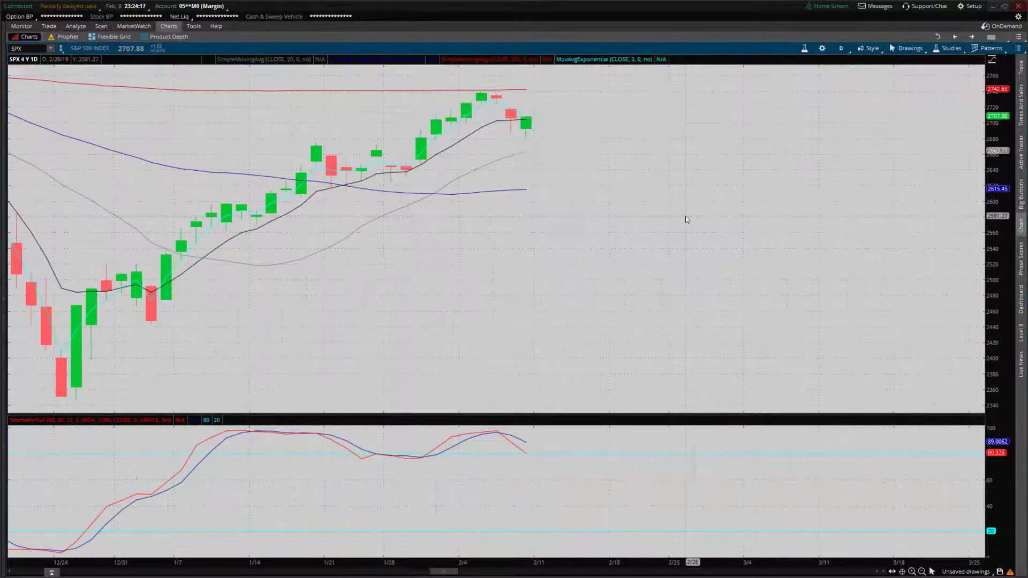
{"action": "left_click", "coordinate": [906, 49]}
{"action": "mouse_move", "coordinate": [857, 103]}
{"action": "left_click", "coordinate": [987, 107]}
{"action": "left_click_drag", "start_coordinate": [568, 156], "coordinate": [508, 152]}
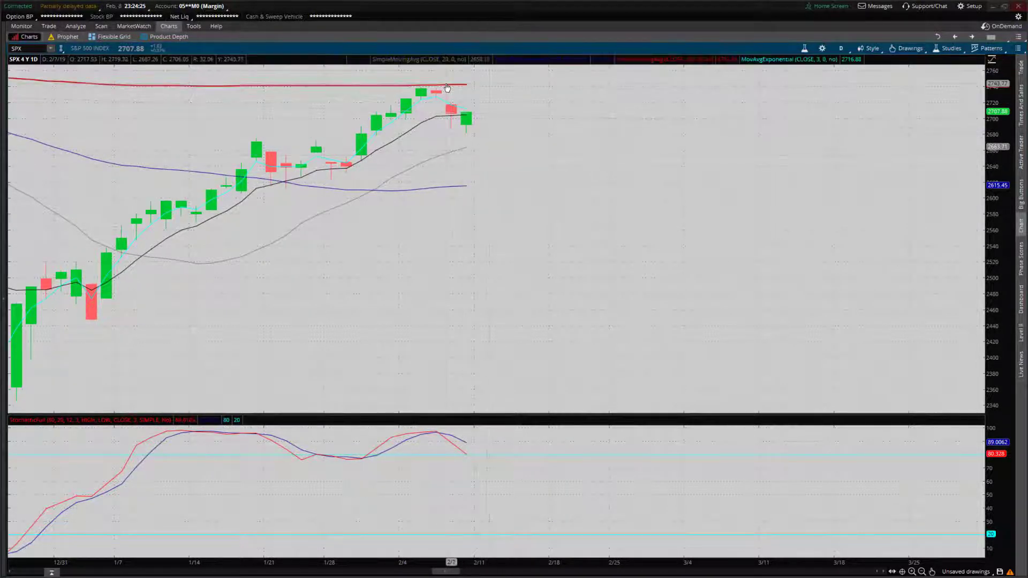
{"action": "left_click_drag", "start_coordinate": [546, 230], "coordinate": [575, 296]}
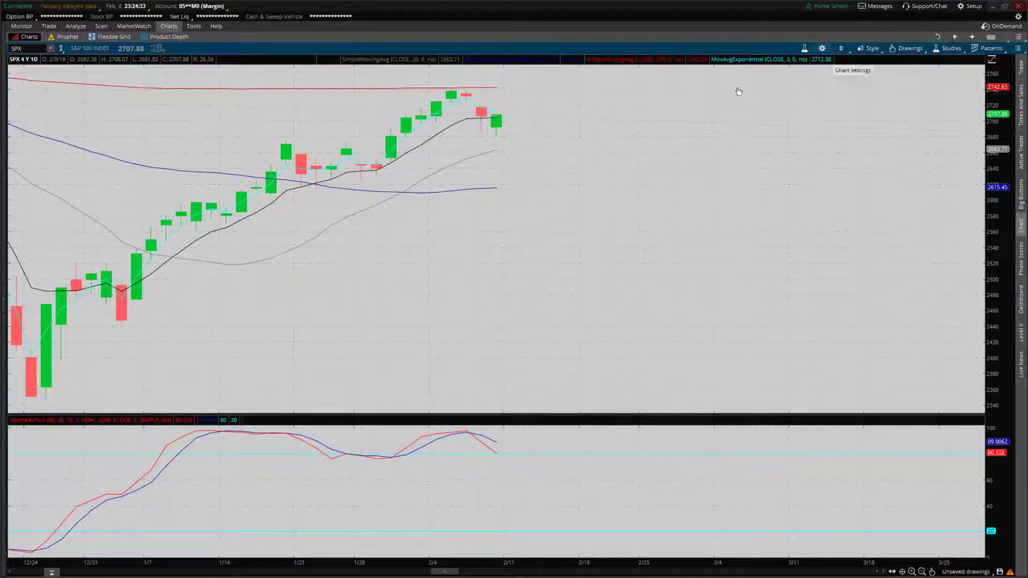
Switch SPX to the 3 Y : W chart and zoom to about a year of weekly candles
{"action": "left_click", "coordinate": [841, 48]}
{"action": "left_click", "coordinate": [828, 209]}
{"action": "left_click", "coordinate": [907, 48]}
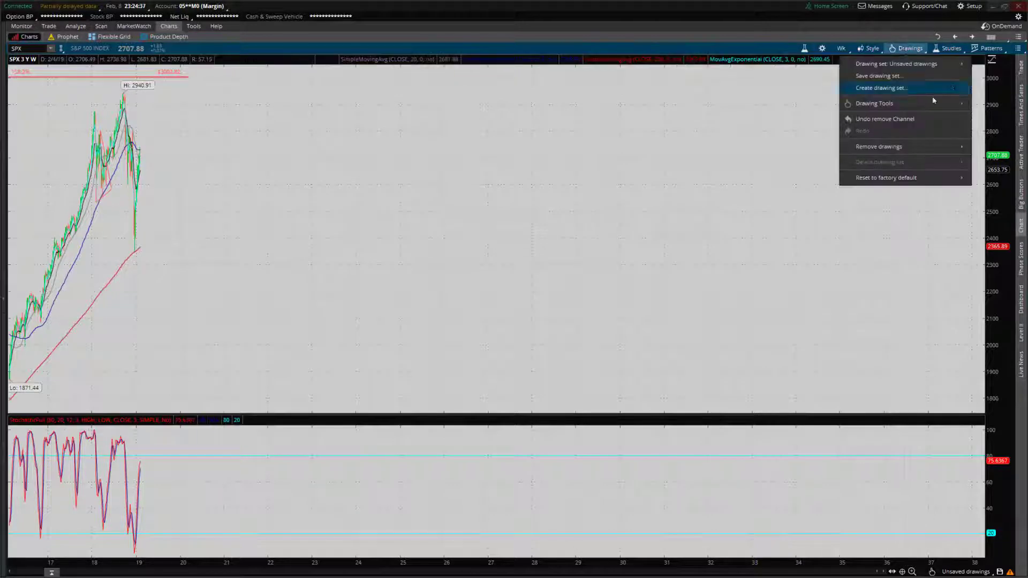
{"action": "left_click", "coordinate": [988, 102]}
{"action": "left_click_drag", "start_coordinate": [99, 264], "coordinate": [70, 262]}
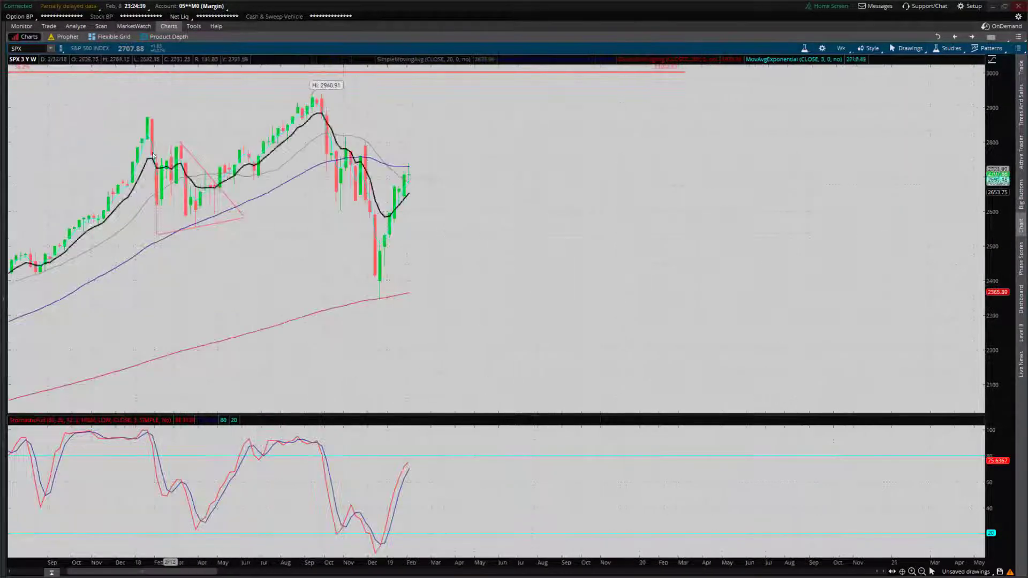
{"action": "left_click_drag", "start_coordinate": [149, 224], "coordinate": [645, 223]}
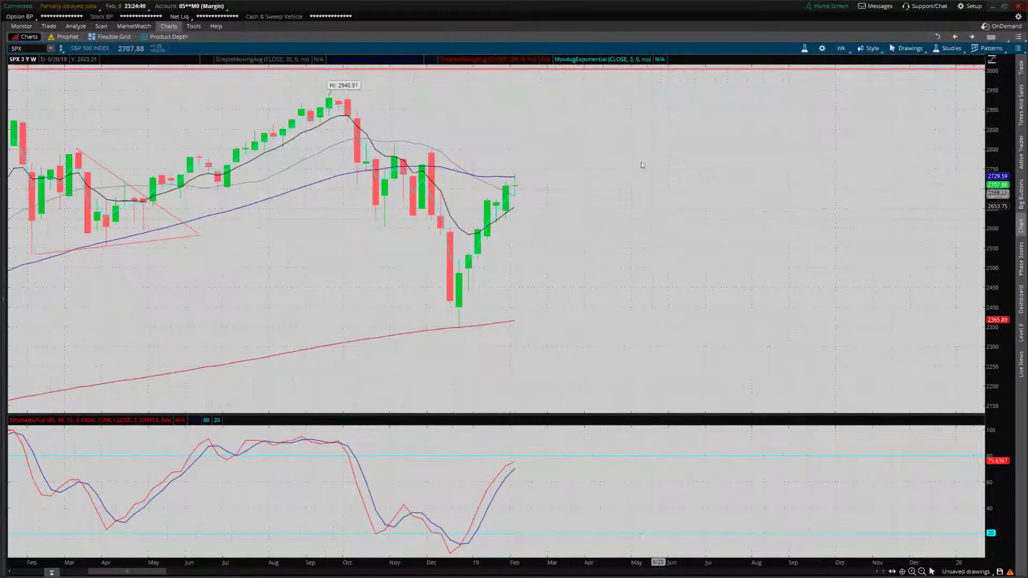
Zoom further into the recent weekly candles and pan them slightly toward later dates
{"action": "left_click", "coordinate": [907, 48]}
{"action": "mouse_move", "coordinate": [953, 103]}
{"action": "left_click", "coordinate": [986, 107]}
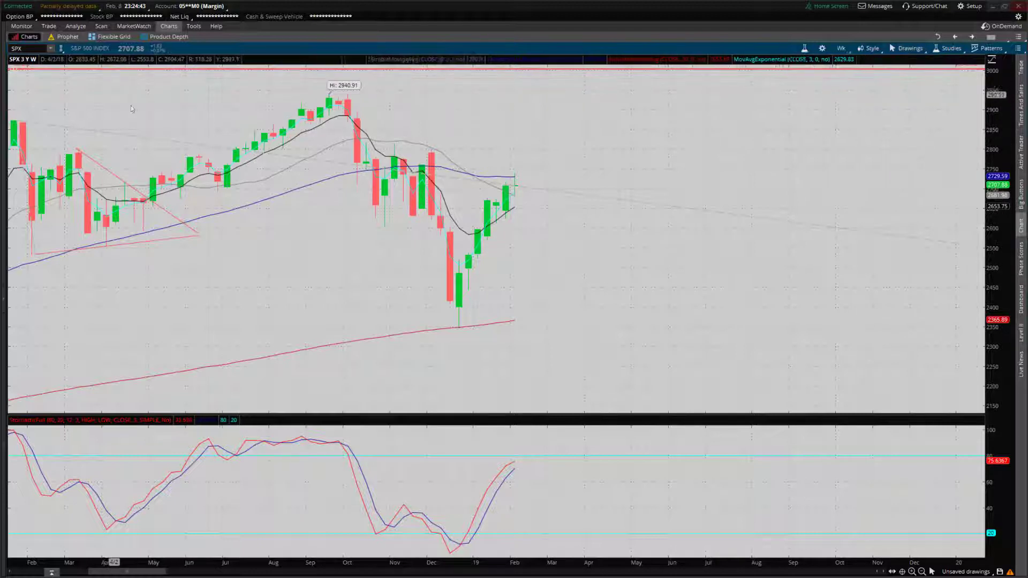
{"action": "left_click_drag", "start_coordinate": [112, 185], "coordinate": [842, 185]}
{"action": "left_click", "coordinate": [920, 45]}
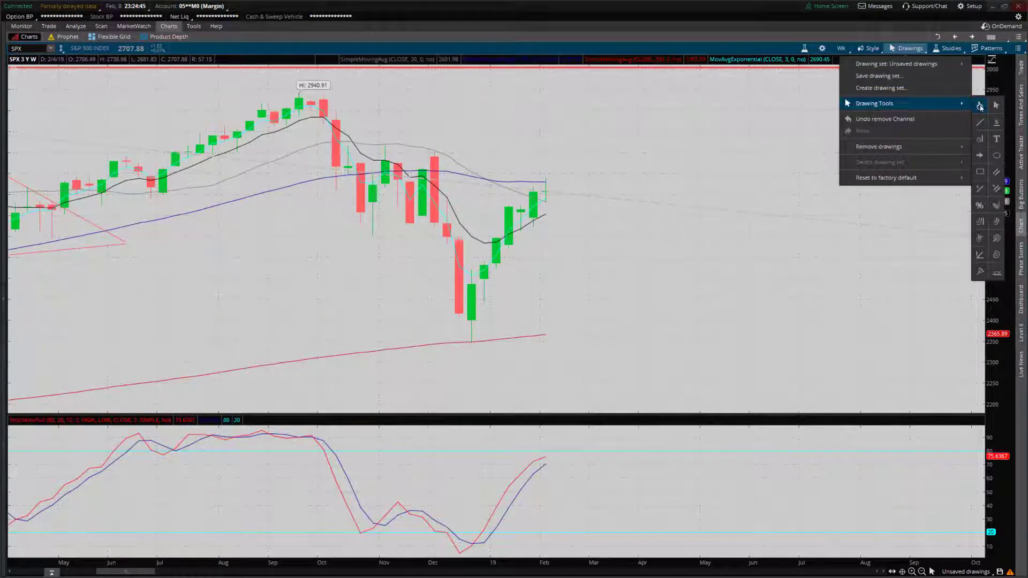
{"action": "left_click", "coordinate": [980, 108]}
{"action": "left_click_drag", "start_coordinate": [685, 323], "coordinate": [624, 323]}
{"action": "key", "text": "Escape"}
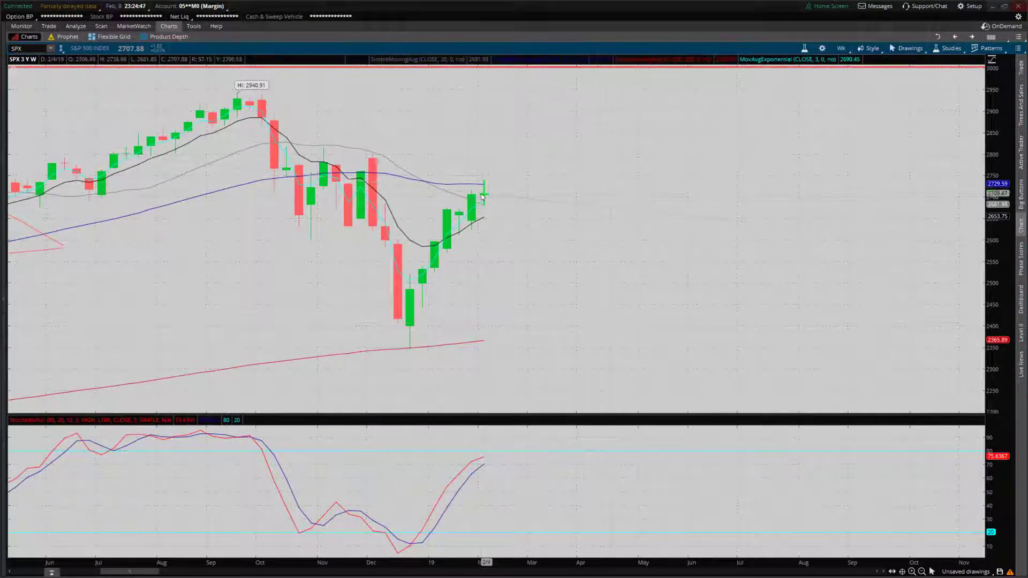
{"action": "key", "text": "Escape"}
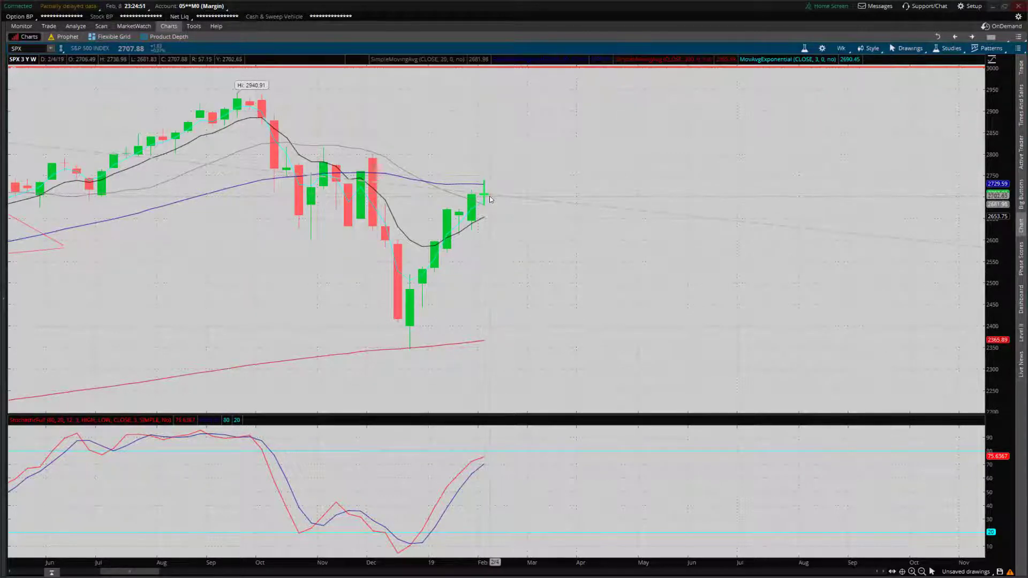
{"action": "mouse_move", "coordinate": [484, 199]}
{"action": "scroll", "coordinate": [548, 161], "scroll_direction": "up", "scroll_amount": 2}
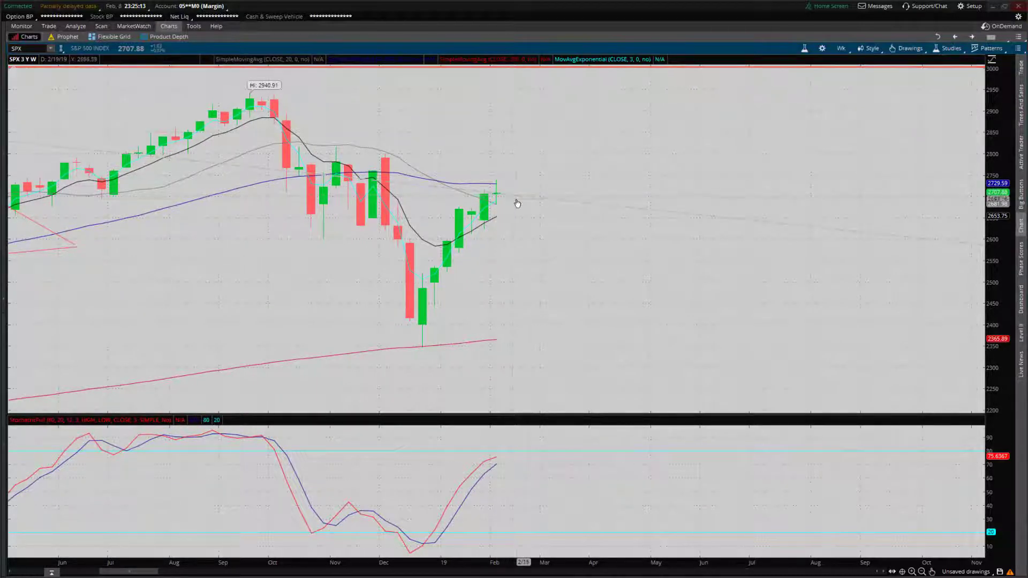
{"action": "scroll", "coordinate": [560, 148], "scroll_direction": "up", "scroll_amount": 2}
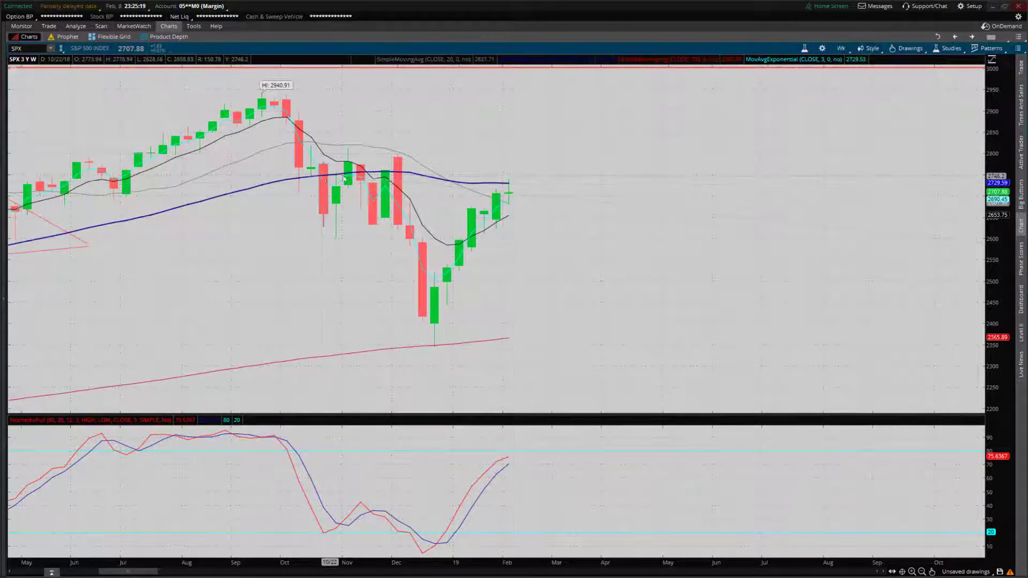
{"action": "left_click_drag", "start_coordinate": [663, 236], "coordinate": [663, 213]}
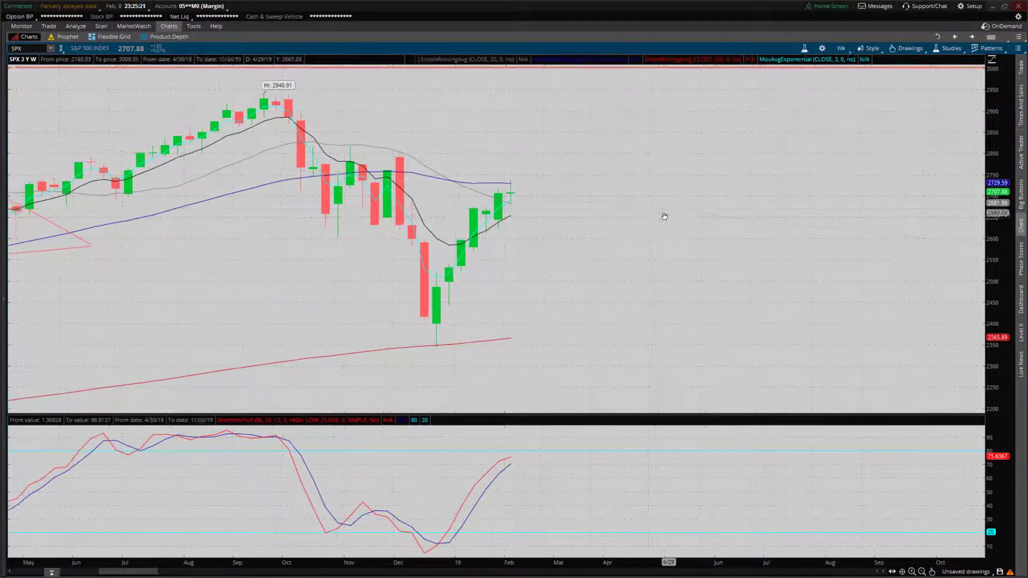
Return SPX to the 1Y 1D chart zoomed on the October-to-February candles
{"action": "left_click", "coordinate": [841, 49]}
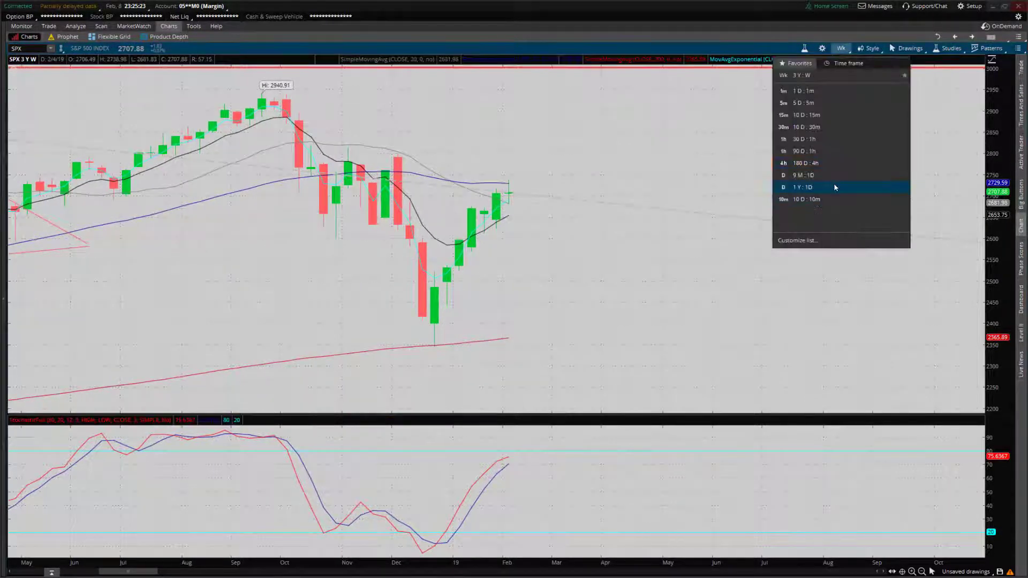
{"action": "left_click", "coordinate": [834, 187]}
{"action": "left_click", "coordinate": [906, 49]}
{"action": "mouse_move", "coordinate": [958, 103]}
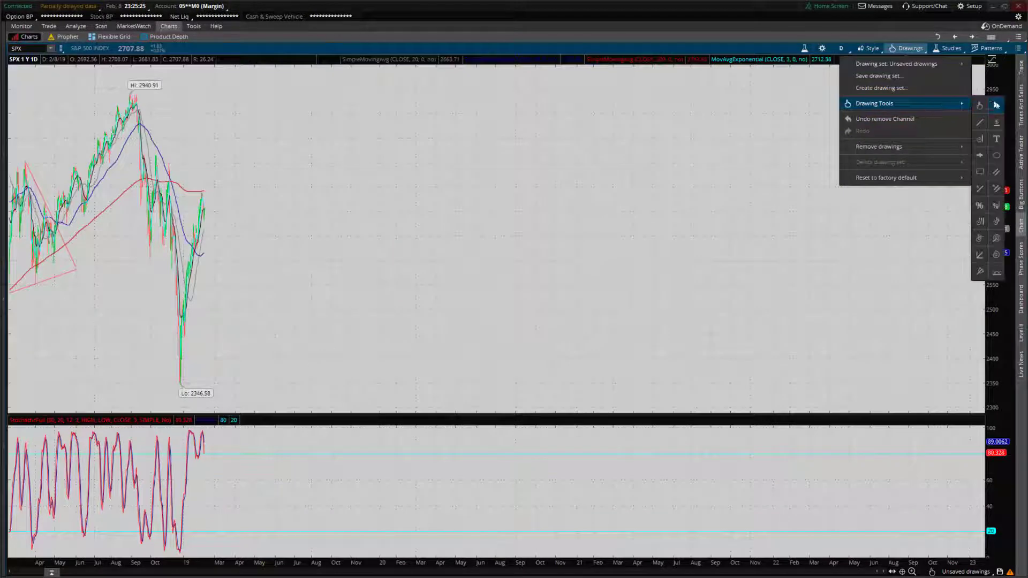
{"action": "left_click", "coordinate": [996, 105]}
{"action": "left_click_drag", "start_coordinate": [91, 241], "coordinate": [286, 266]}
{"action": "left_click_drag", "start_coordinate": [247, 241], "coordinate": [770, 241]}
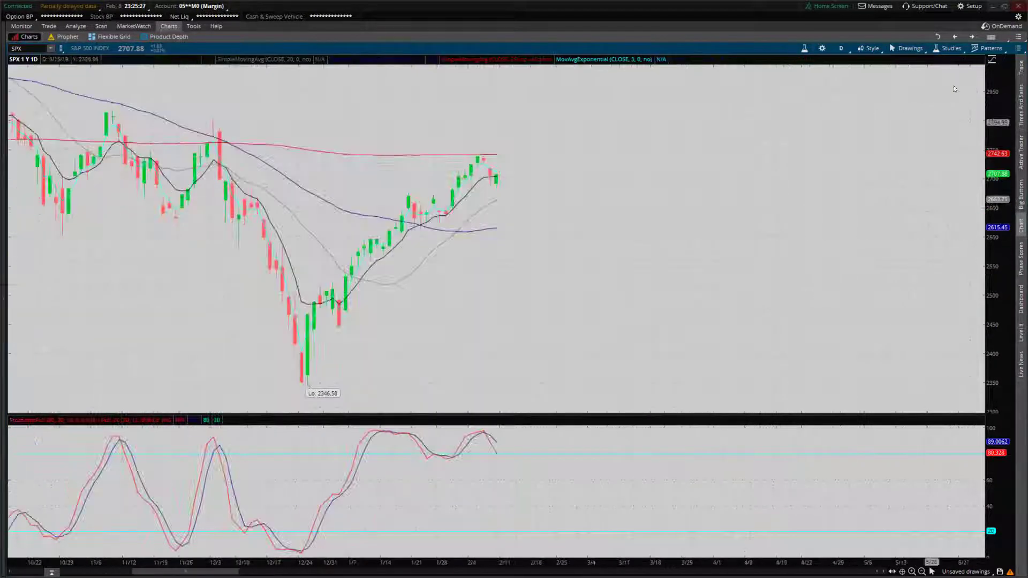
{"action": "left_click", "coordinate": [906, 48]}
{"action": "mouse_move", "coordinate": [960, 105]}
{"action": "left_click", "coordinate": [992, 105]}
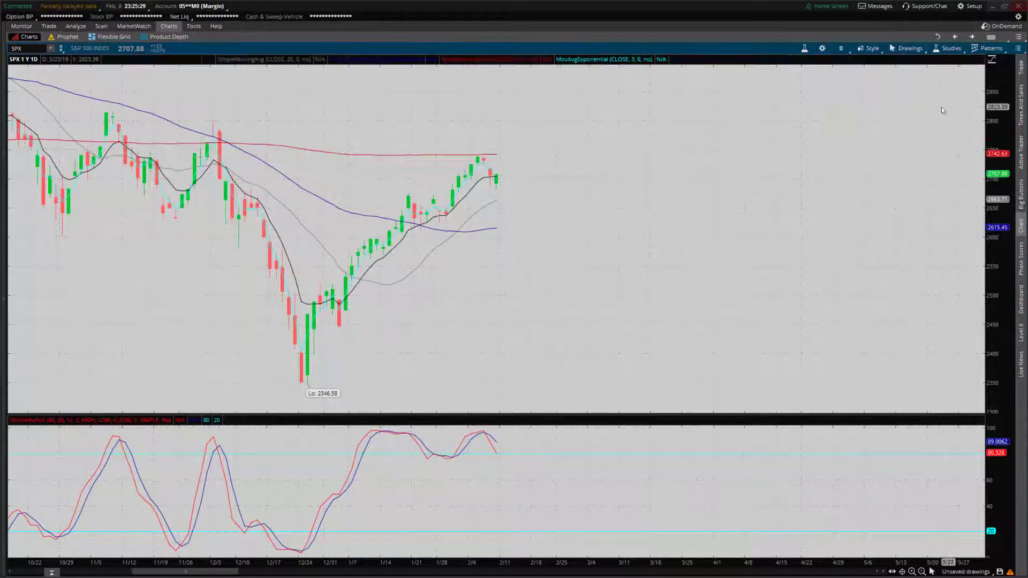
Choose Restore cells for the multi-chart grid and bring up the DJX cell's options
{"action": "left_click", "coordinate": [1018, 48]}
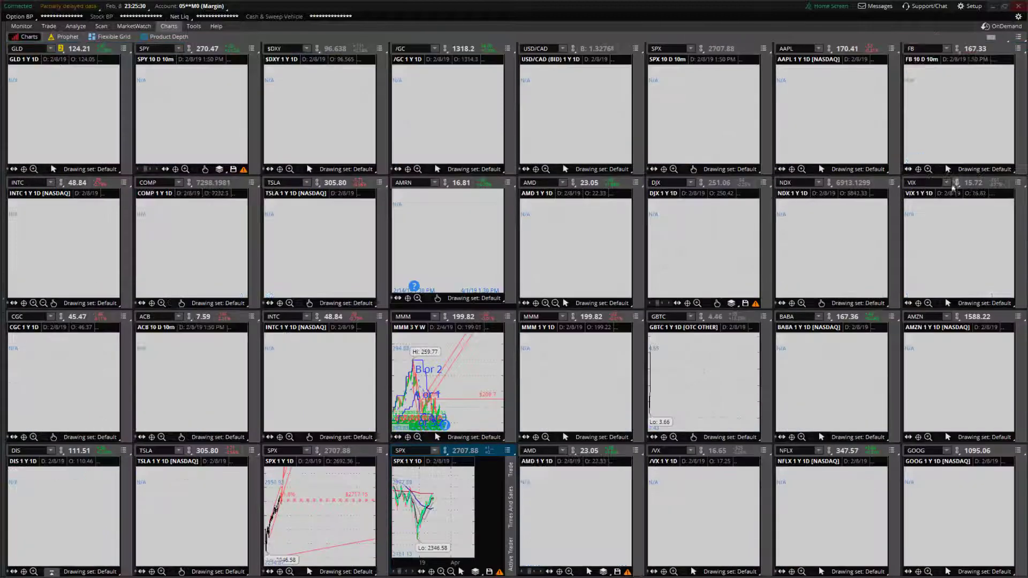
{"action": "left_click", "coordinate": [962, 190]}
{"action": "right_click", "coordinate": [779, 295]}
{"action": "left_click", "coordinate": [757, 321]}
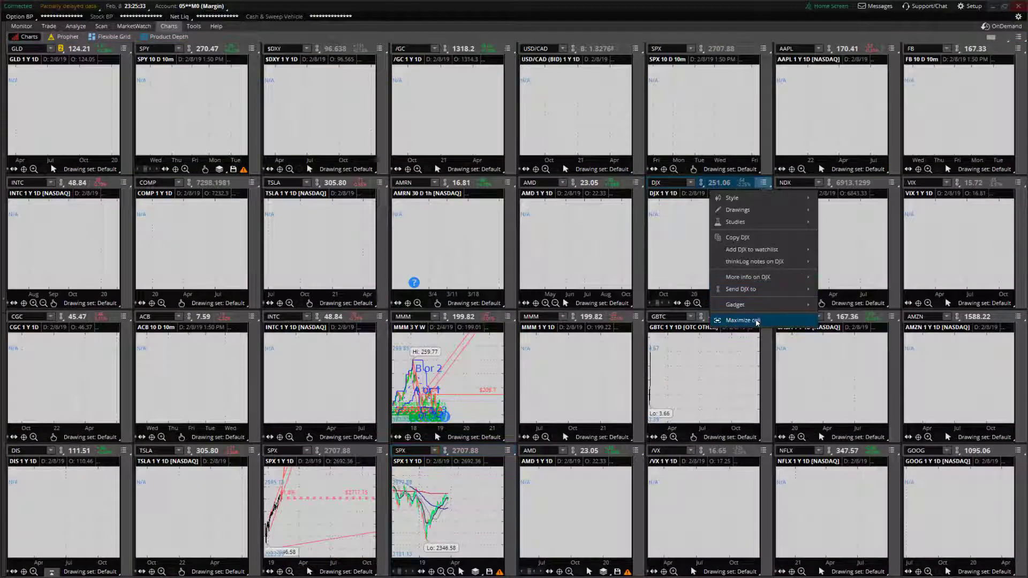
{"action": "right_click", "coordinate": [484, 185]}
Maximize the DJX cell and box-zoom its daily chart to mid-November onward
{"action": "left_click", "coordinate": [663, 141]}
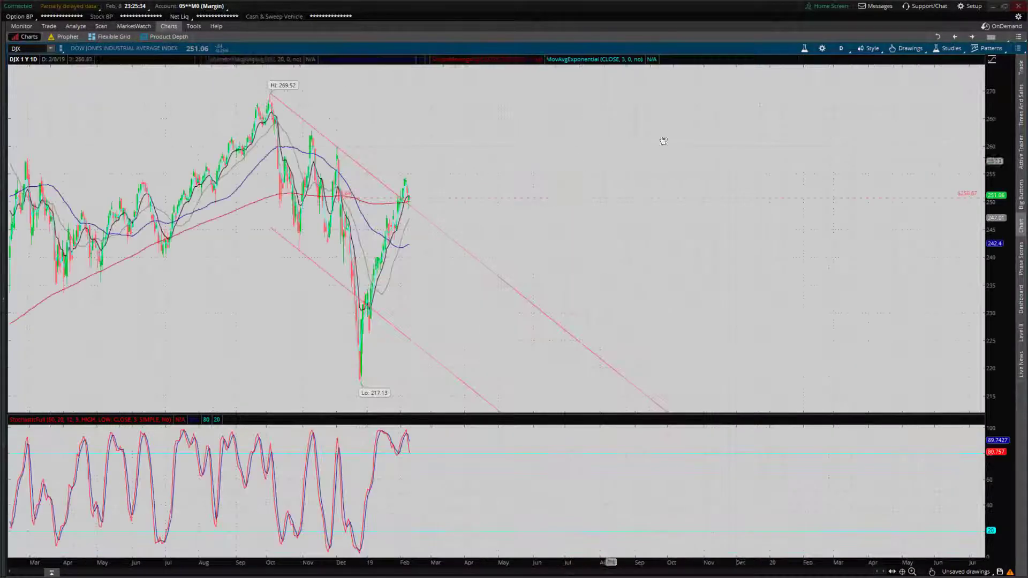
{"action": "left_click", "coordinate": [905, 48]}
{"action": "left_click", "coordinate": [988, 104]}
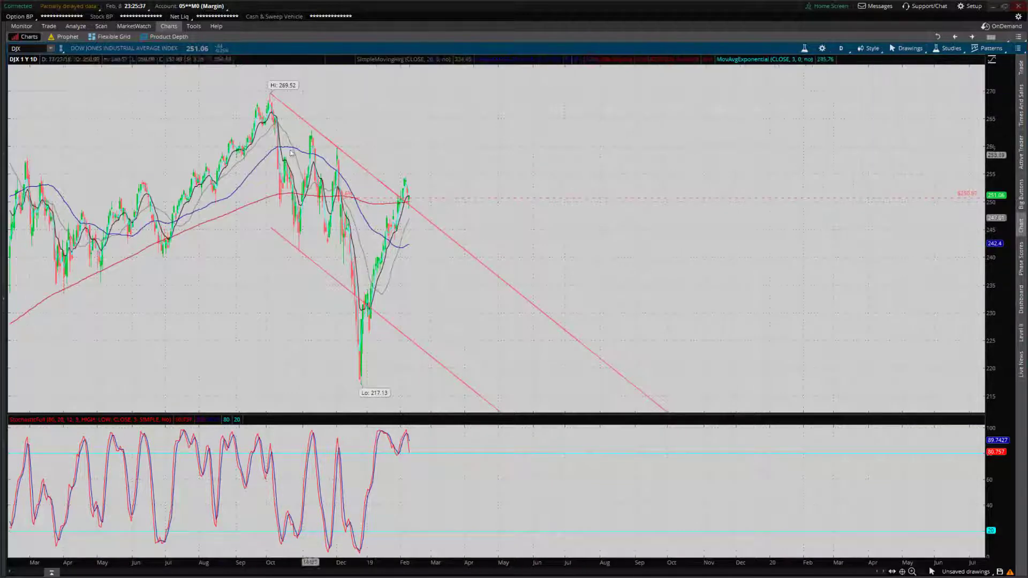
{"action": "left_click_drag", "start_coordinate": [269, 230], "coordinate": [537, 231]}
{"action": "left_click_drag", "start_coordinate": [177, 214], "coordinate": [816, 194]}
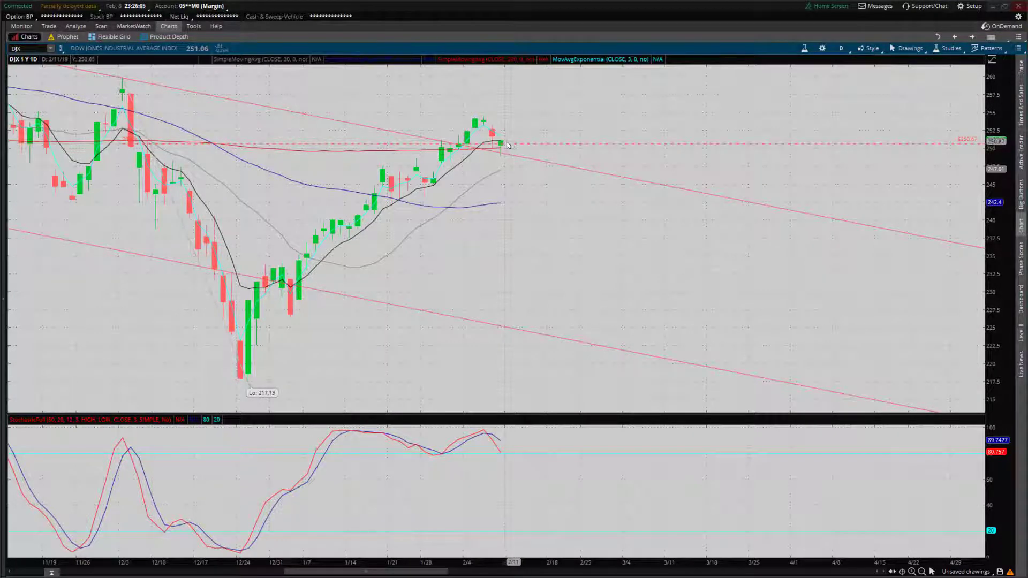
{"action": "mouse_move", "coordinate": [514, 148]}
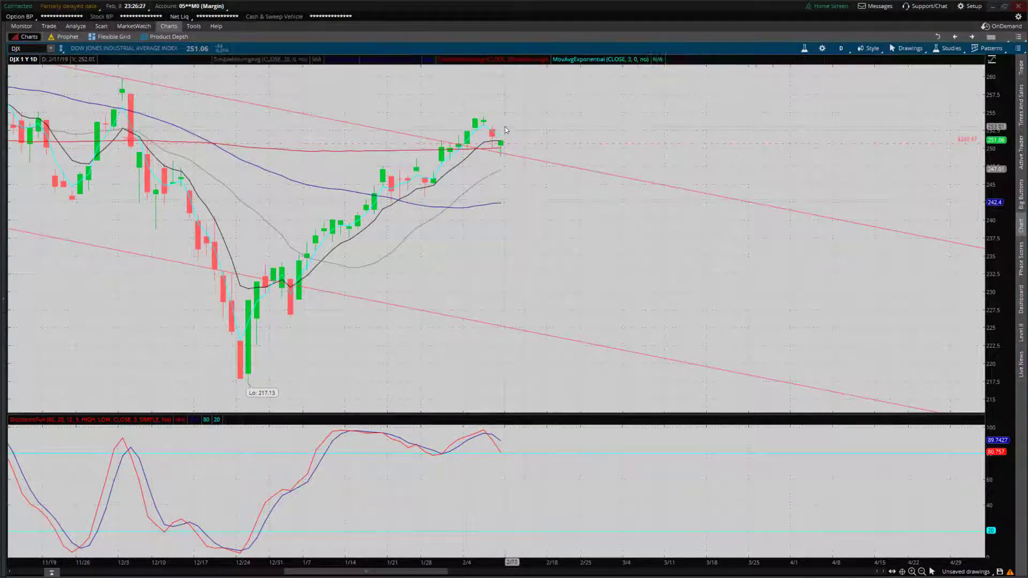
Switch DJX to the 3 Y : Wk chart and zoom into the recent weekly candles
{"action": "left_click", "coordinate": [840, 48]}
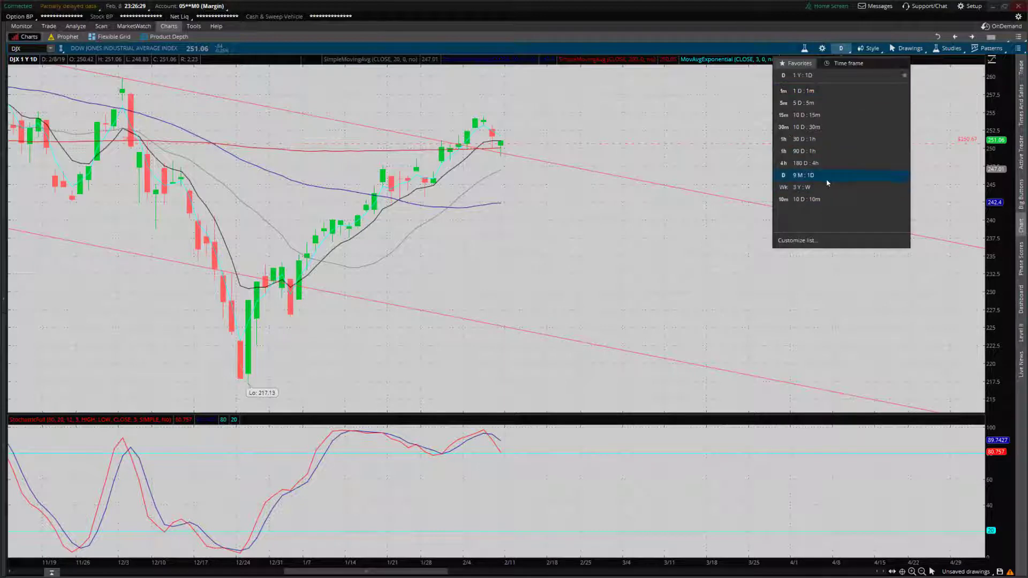
{"action": "left_click", "coordinate": [521, 354]}
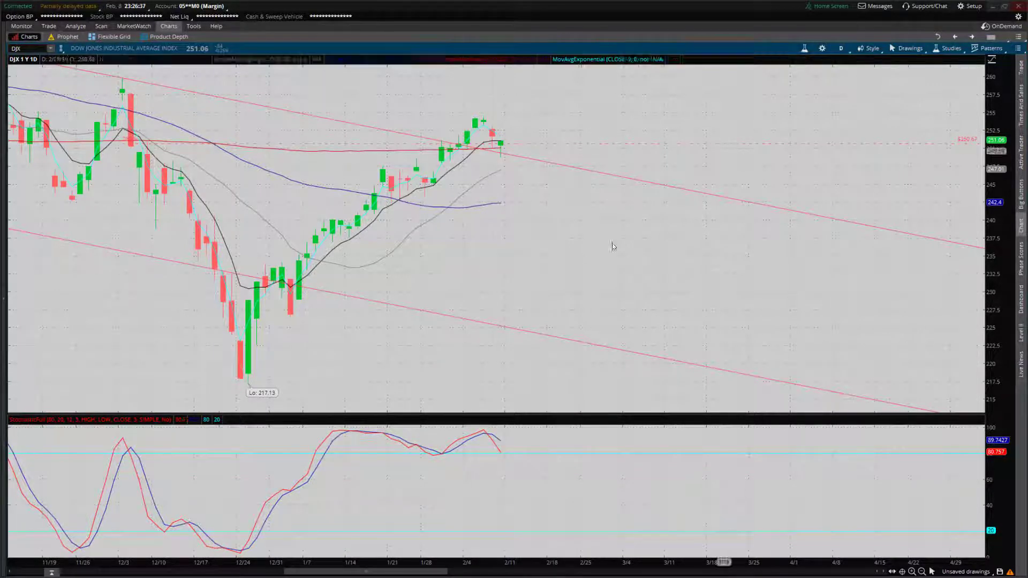
{"action": "left_click", "coordinate": [841, 48]}
{"action": "left_click", "coordinate": [813, 187]}
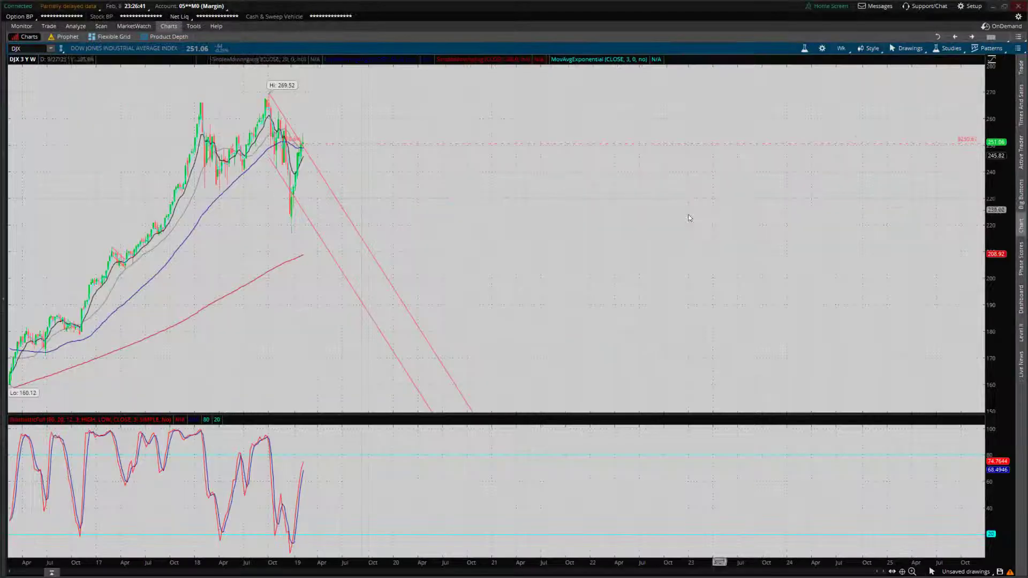
{"action": "left_click_drag", "start_coordinate": [181, 203], "coordinate": [746, 201]}
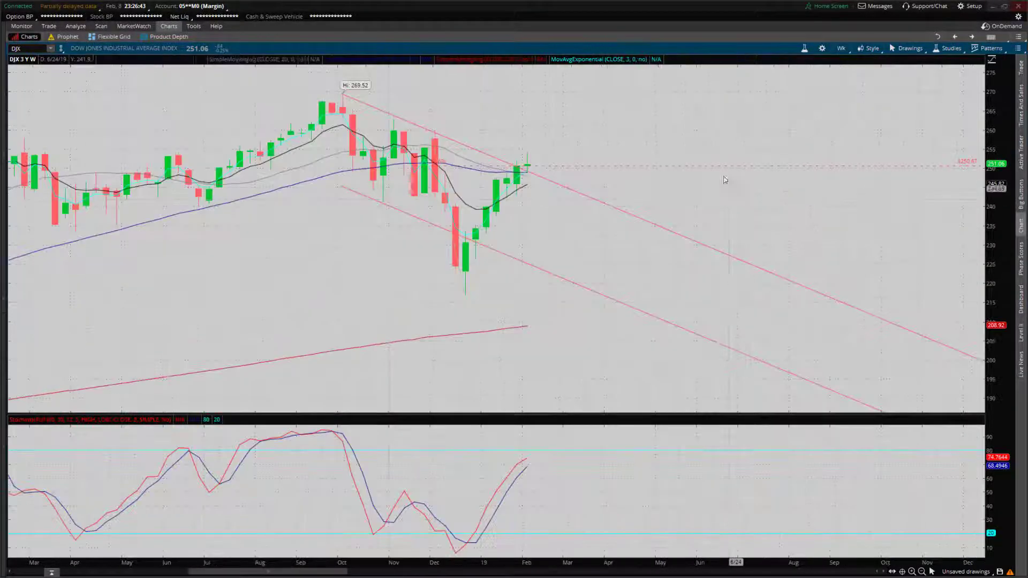
{"action": "left_click_drag", "start_coordinate": [161, 203], "coordinate": [935, 203]}
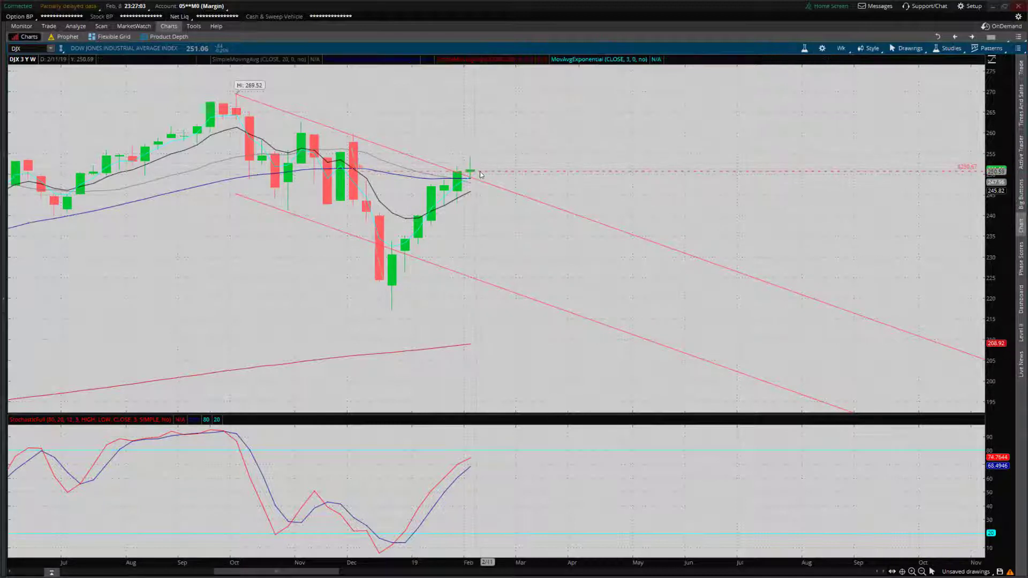
{"action": "mouse_move", "coordinate": [491, 190]}
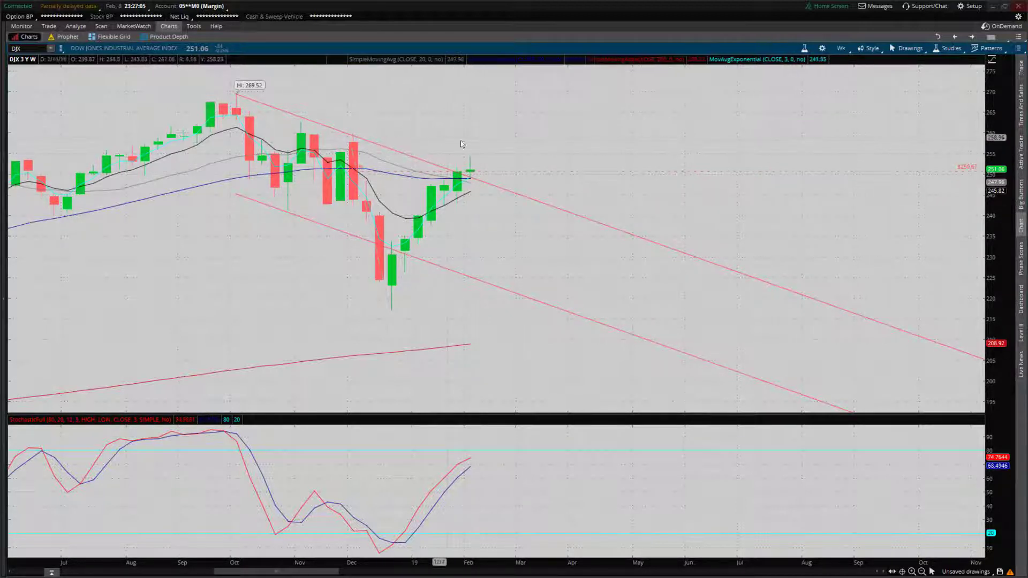
Return DJX to the 1Y 1D chart with the Pan tool selected
{"action": "left_click", "coordinate": [840, 48]}
{"action": "left_click", "coordinate": [835, 176]}
{"action": "scroll", "coordinate": [275, 206], "scroll_direction": "up", "scroll_amount": 5}
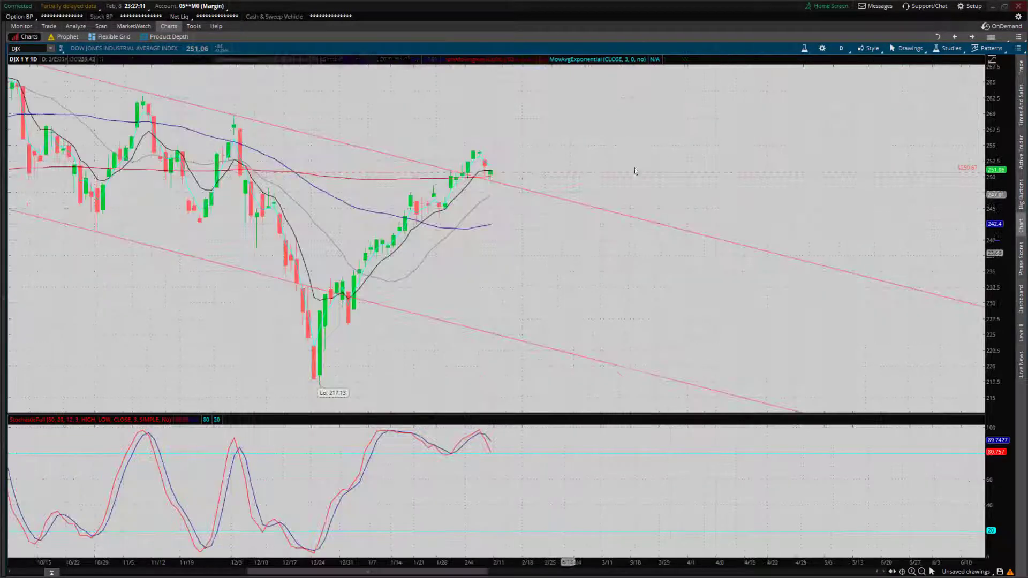
{"action": "left_click", "coordinate": [907, 48]}
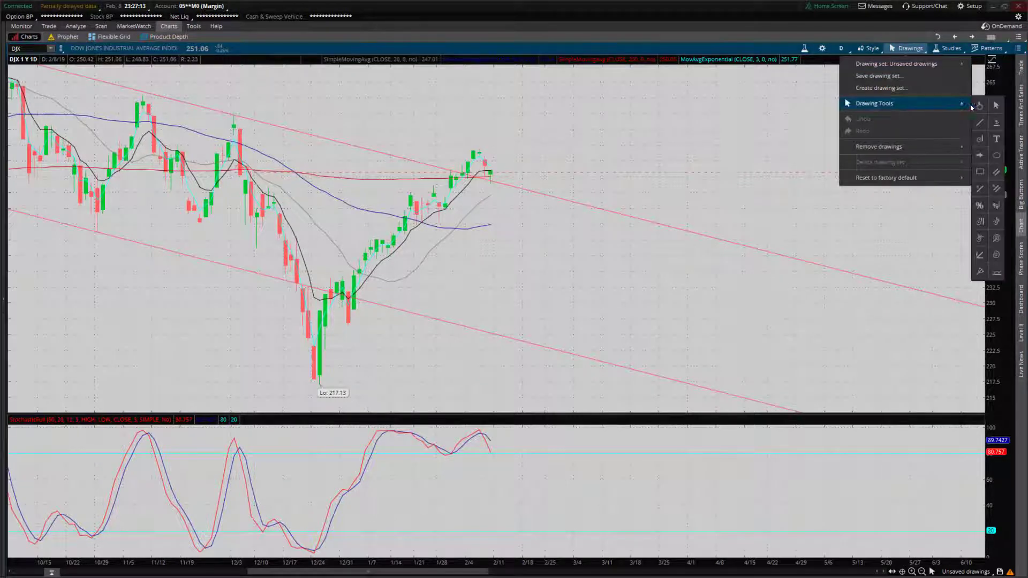
{"action": "left_click", "coordinate": [988, 115]}
Restore the chart grid, then maximize the COMP cell
{"action": "left_click", "coordinate": [1018, 37]}
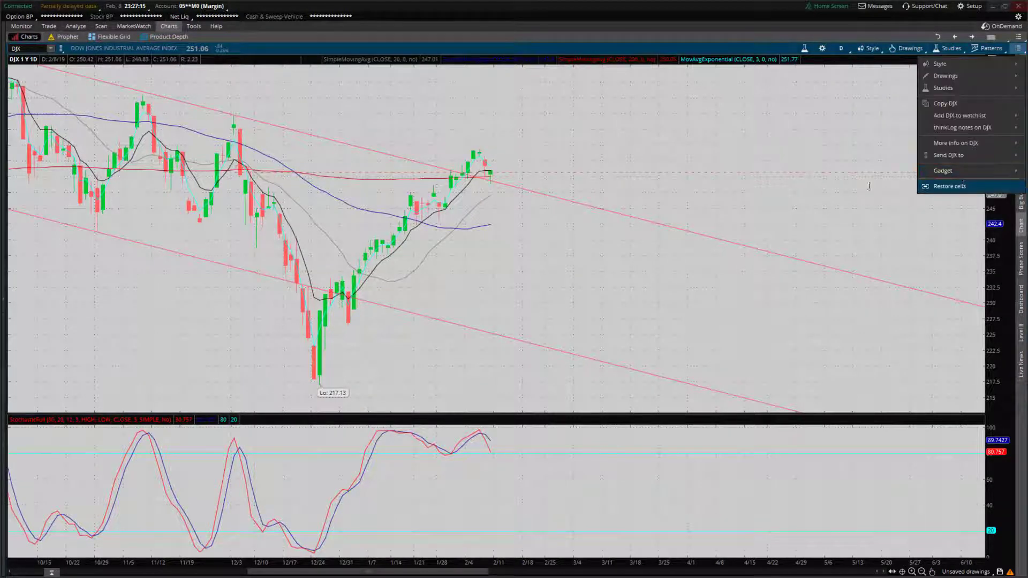
{"action": "left_click", "coordinate": [924, 186]}
{"action": "left_click", "coordinate": [251, 182]}
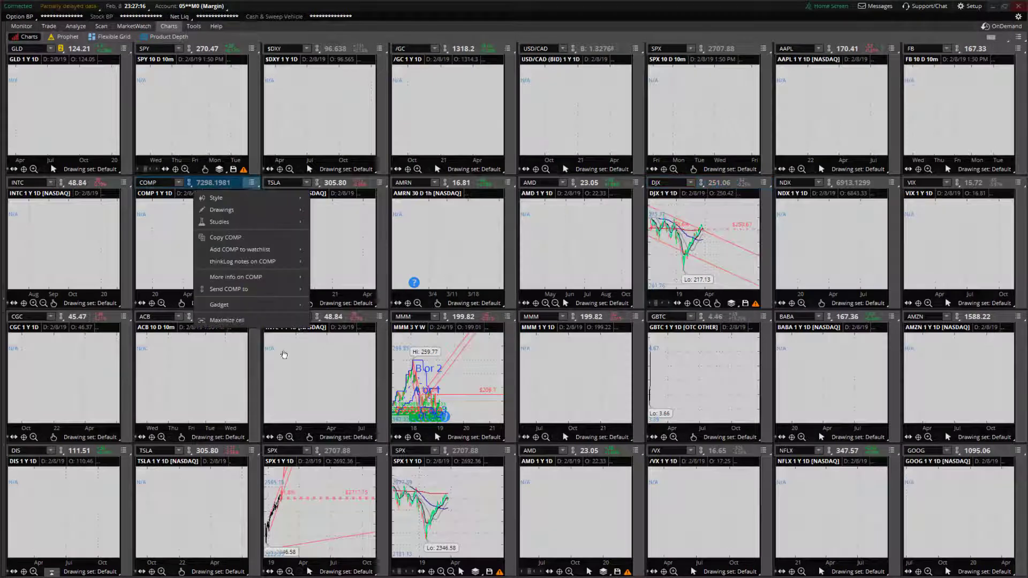
{"action": "left_click", "coordinate": [259, 320]}
{"action": "right_click", "coordinate": [493, 183]}
Zoom the full-size COMP daily chart into its most recent months with the selection tool
{"action": "left_click", "coordinate": [533, 197]}
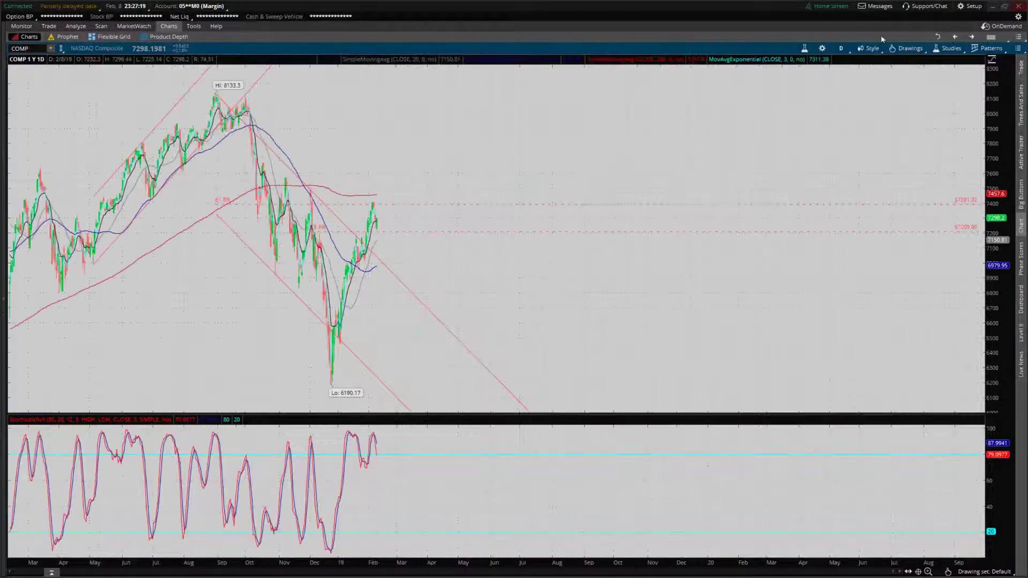
{"action": "left_click", "coordinate": [906, 48]}
{"action": "mouse_move", "coordinate": [921, 113]}
{"action": "left_click", "coordinate": [970, 118]}
{"action": "left_click_drag", "start_coordinate": [436, 230], "coordinate": [279, 230]}
{"action": "left_click_drag", "start_coordinate": [106, 151], "coordinate": [688, 234]}
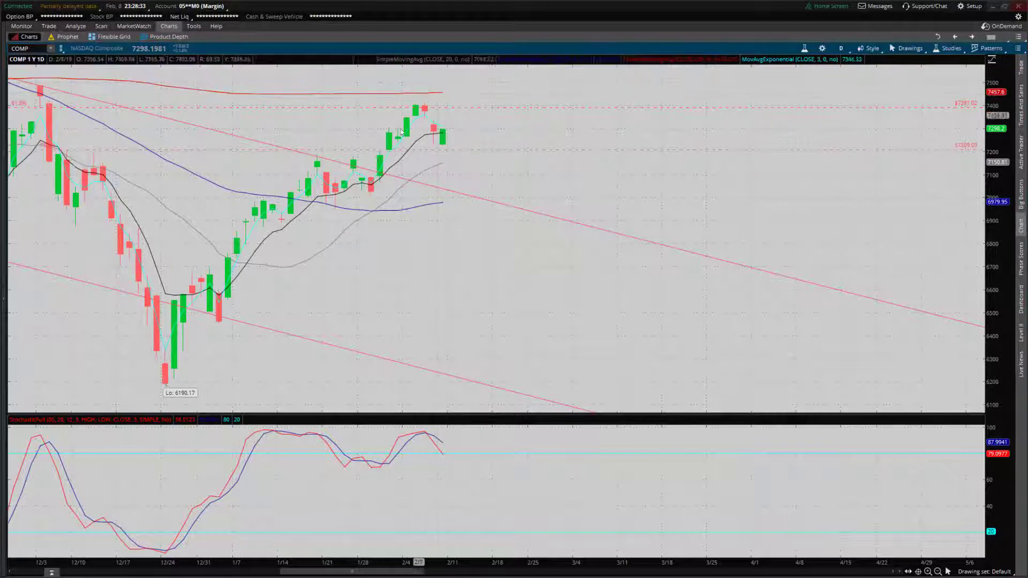
Pan the zoomed COMP chart between earlier and later dates to examine the channel break
{"action": "left_click", "coordinate": [901, 49]}
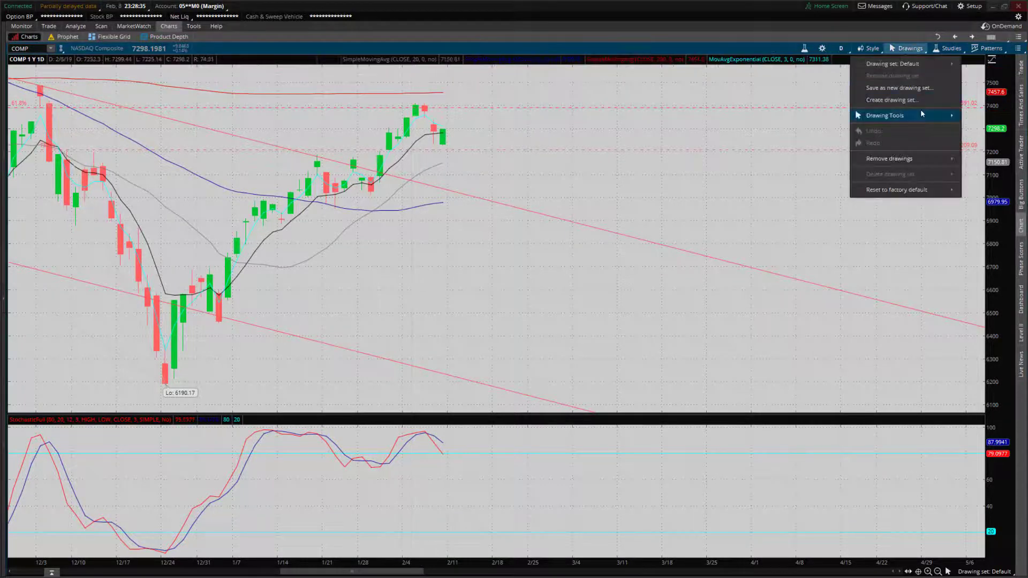
{"action": "mouse_move", "coordinate": [878, 114]}
{"action": "left_click", "coordinate": [970, 117]}
{"action": "left_click_drag", "start_coordinate": [339, 339], "coordinate": [665, 389]}
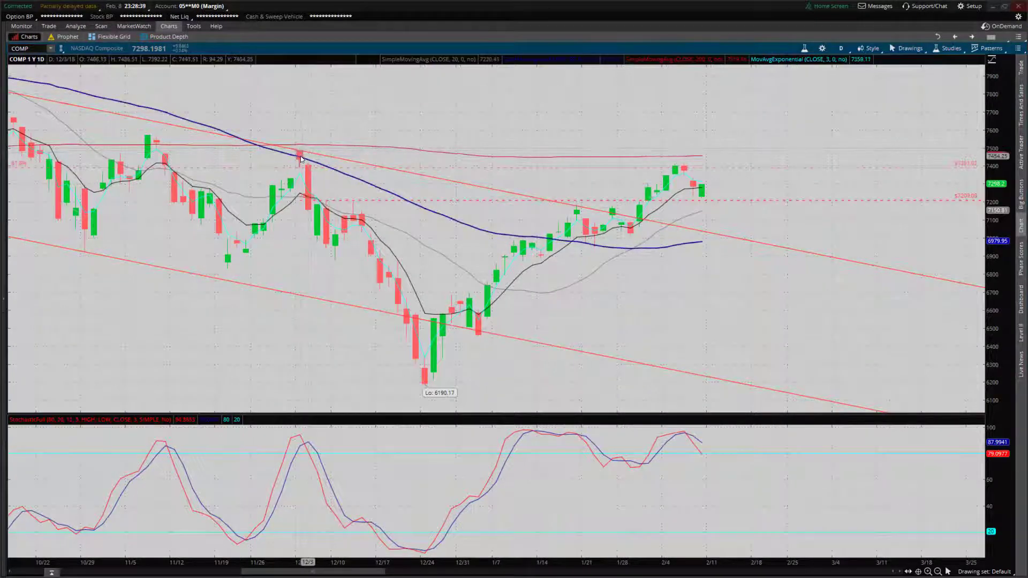
{"action": "mouse_move", "coordinate": [302, 152]}
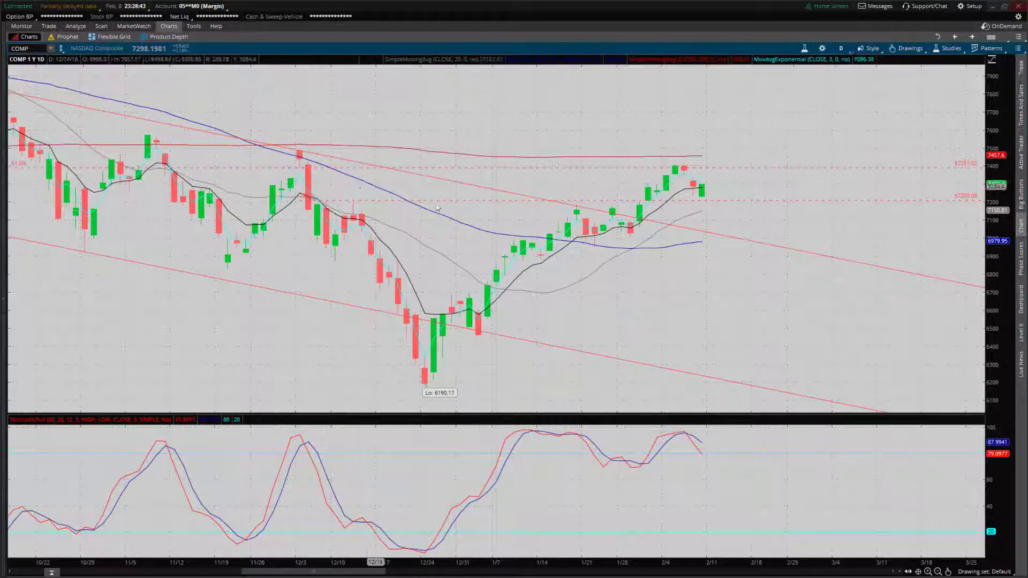
{"action": "left_click_drag", "start_coordinate": [771, 285], "coordinate": [597, 248]}
{"action": "right_click", "coordinate": [596, 249]}
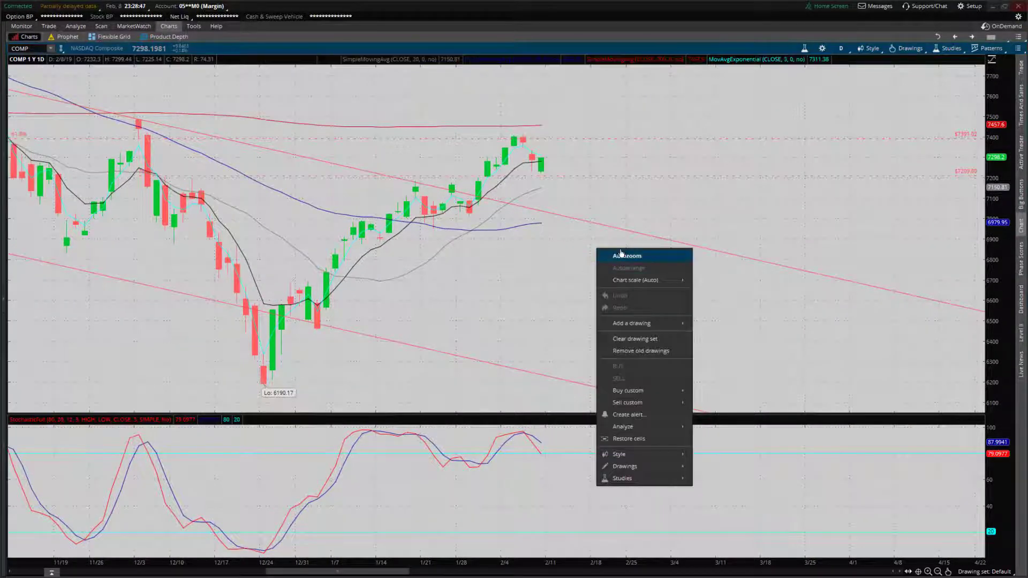
Zoom COMP into November through May, then switch it to the 3 Y : W weekly time frame
{"action": "left_click", "coordinate": [622, 255]}
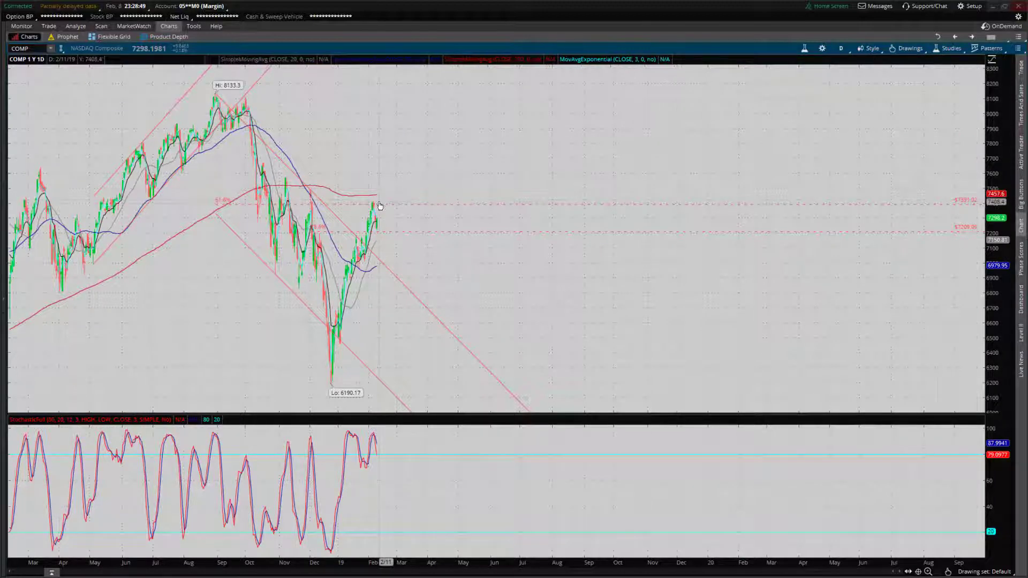
{"action": "left_click", "coordinate": [908, 49]}
{"action": "left_click", "coordinate": [983, 119]}
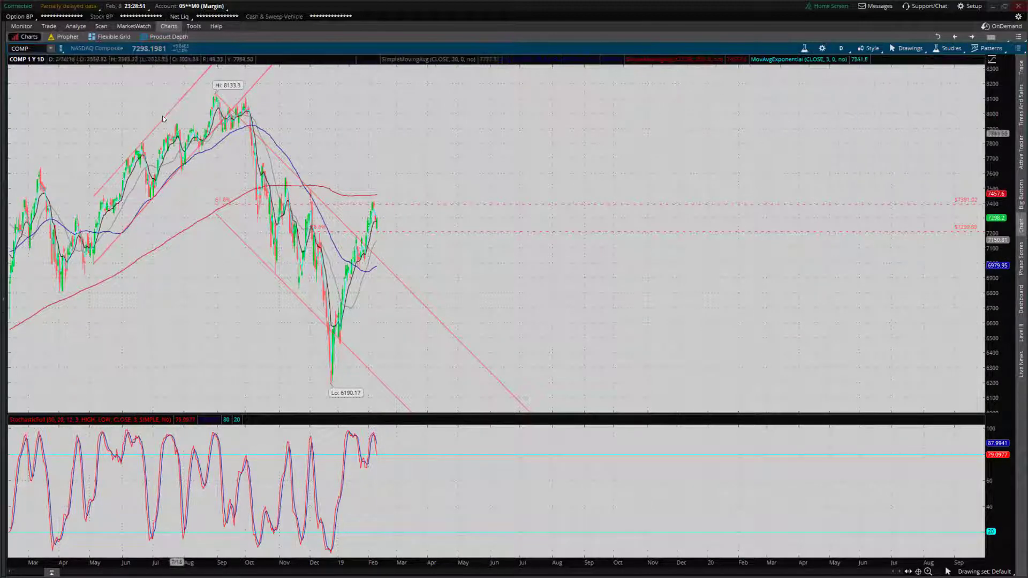
{"action": "left_click_drag", "start_coordinate": [163, 119], "coordinate": [589, 207]}
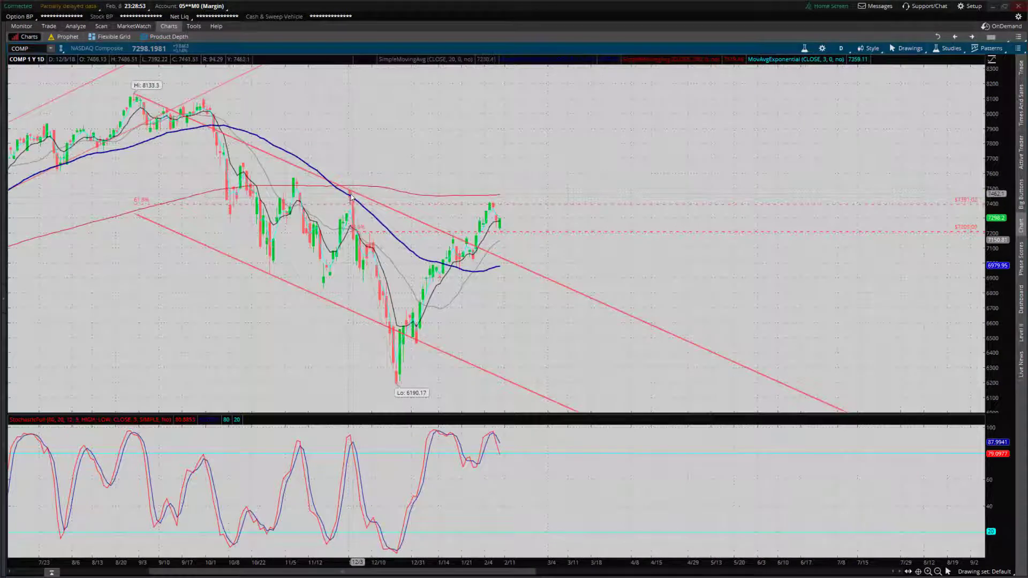
{"action": "mouse_move", "coordinate": [351, 197]}
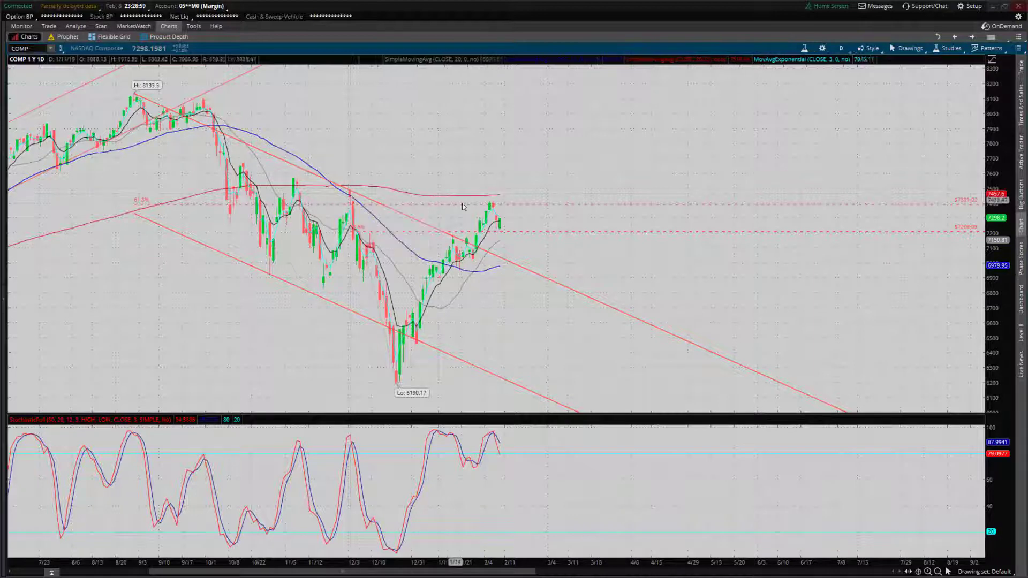
{"action": "mouse_move", "coordinate": [494, 208]}
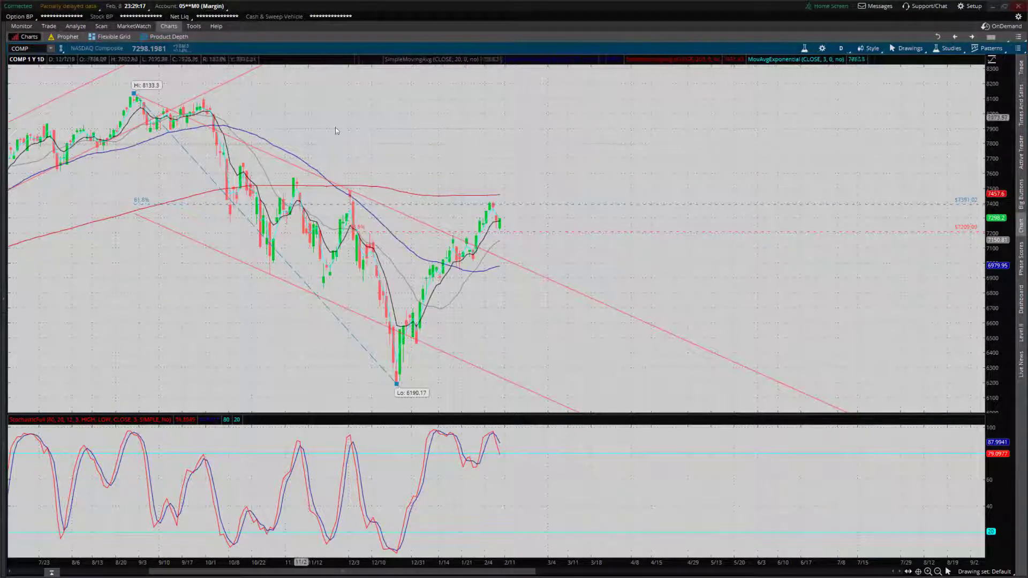
{"action": "mouse_move", "coordinate": [283, 139]}
{"action": "left_mouse_down"}
{"action": "mouse_move", "coordinate": [803, 257]}
{"action": "mouse_move", "coordinate": [693, 294]}
{"action": "left_mouse_up"}
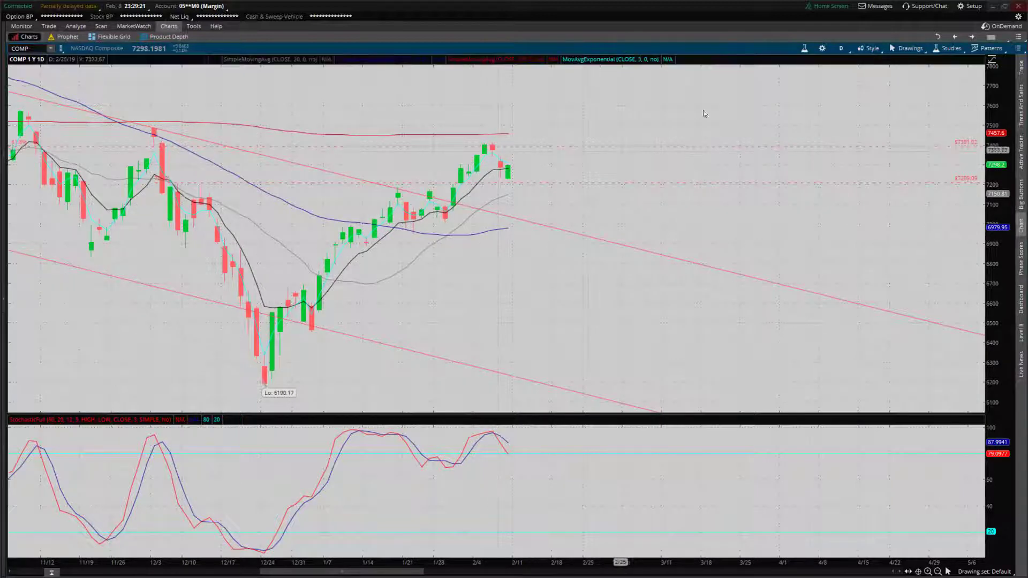
{"action": "left_click", "coordinate": [841, 48]}
{"action": "left_click", "coordinate": [825, 187]}
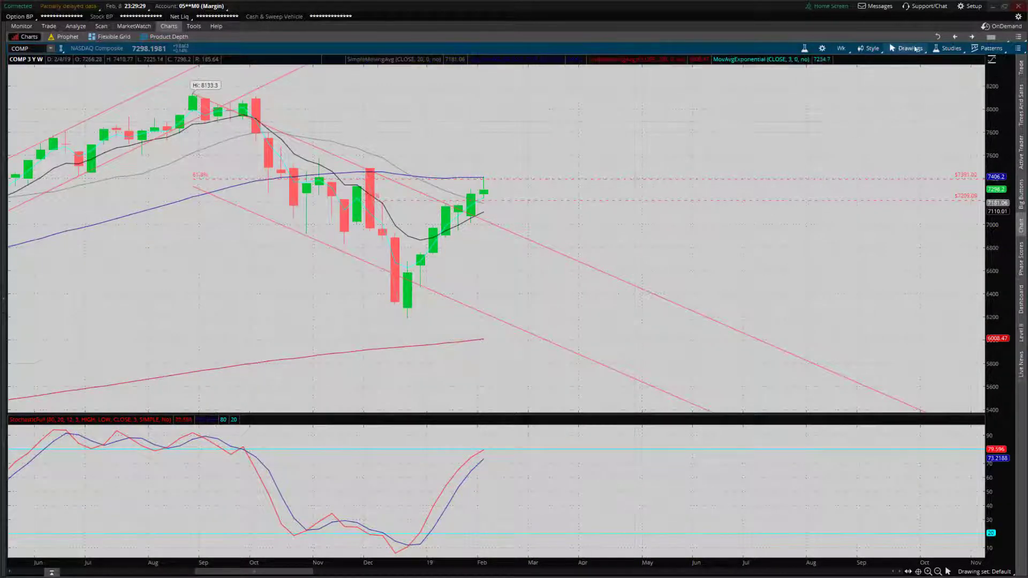
Set the COMP chart back to the 1 Y : 1D daily time frame
{"action": "left_click", "coordinate": [906, 48]}
{"action": "mouse_move", "coordinate": [932, 116]}
{"action": "left_click", "coordinate": [970, 117]}
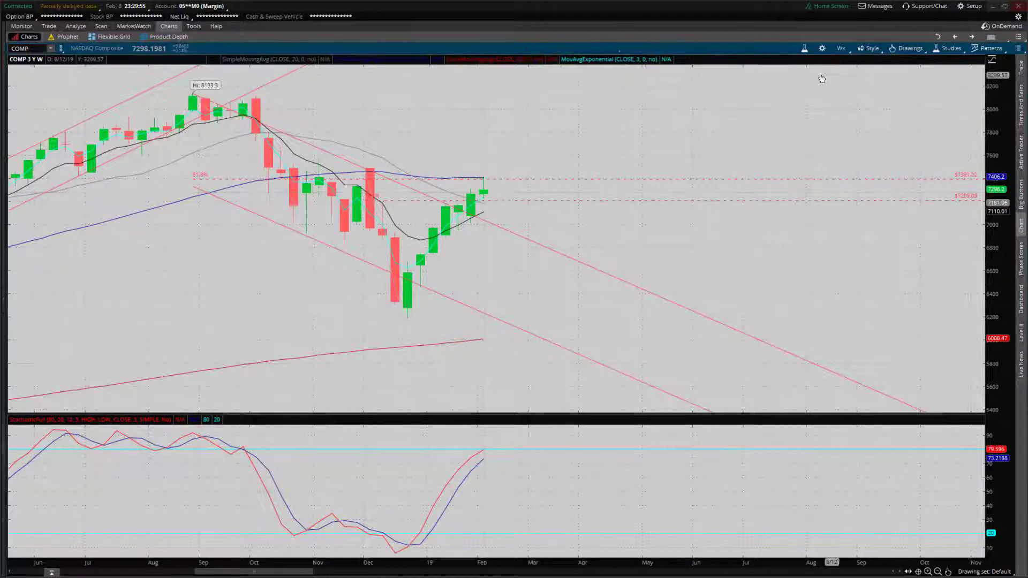
{"action": "left_click", "coordinate": [841, 48]}
{"action": "left_click", "coordinate": [471, 177]}
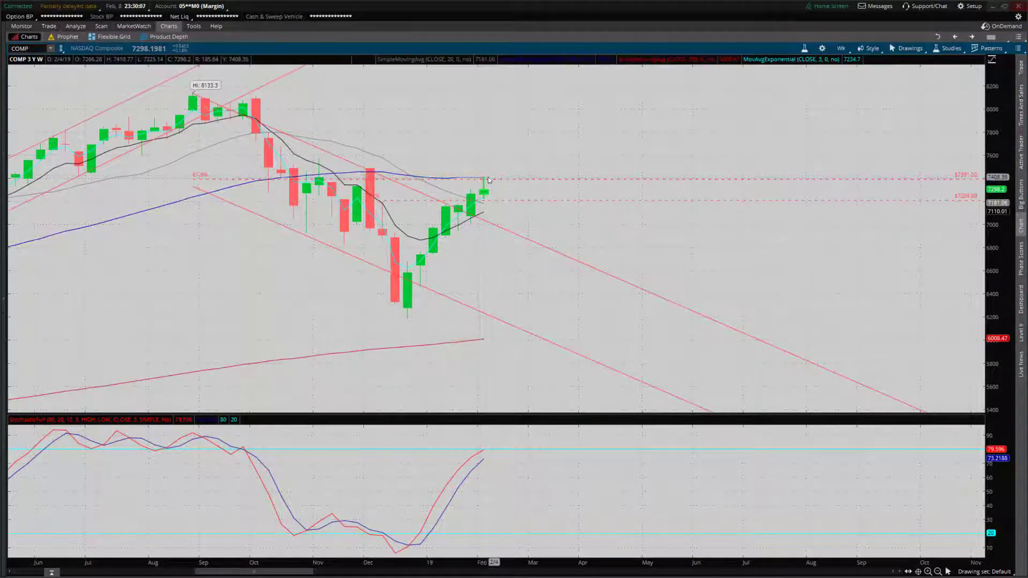
{"action": "left_click", "coordinate": [841, 48]}
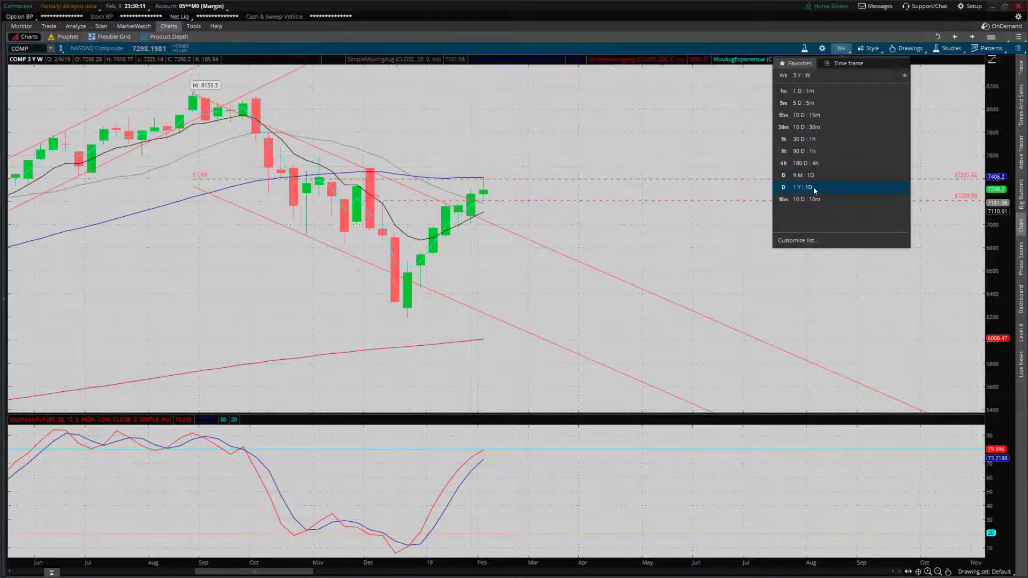
{"action": "left_click", "coordinate": [813, 188]}
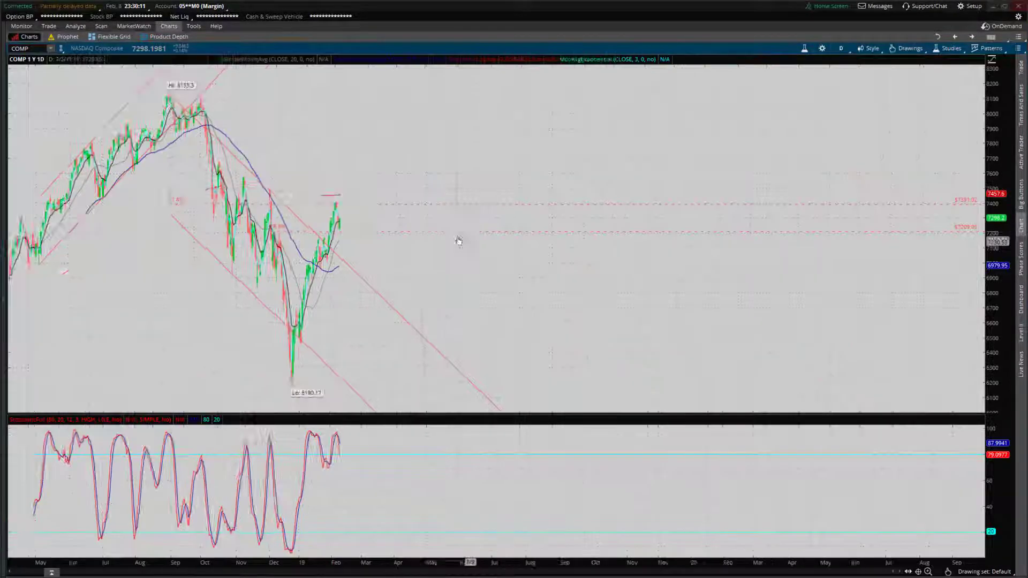
Zoom COMP into September through July and restore the full multi-chart grid
{"action": "left_click", "coordinate": [906, 48]}
{"action": "left_click", "coordinate": [883, 137]}
{"action": "left_click_drag", "start_coordinate": [538, 217], "coordinate": [541, 217]}
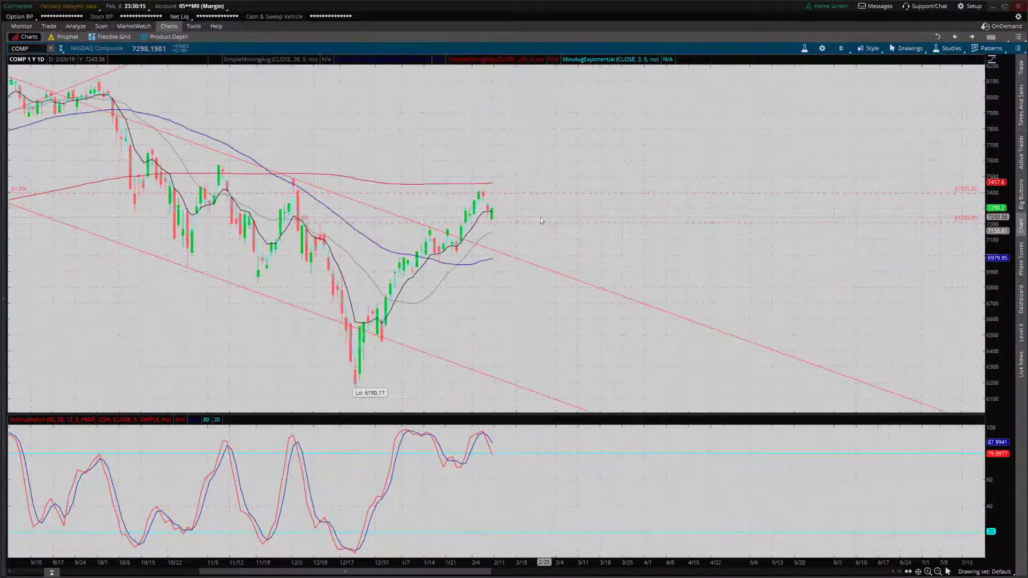
{"action": "left_click", "coordinate": [1018, 48]}
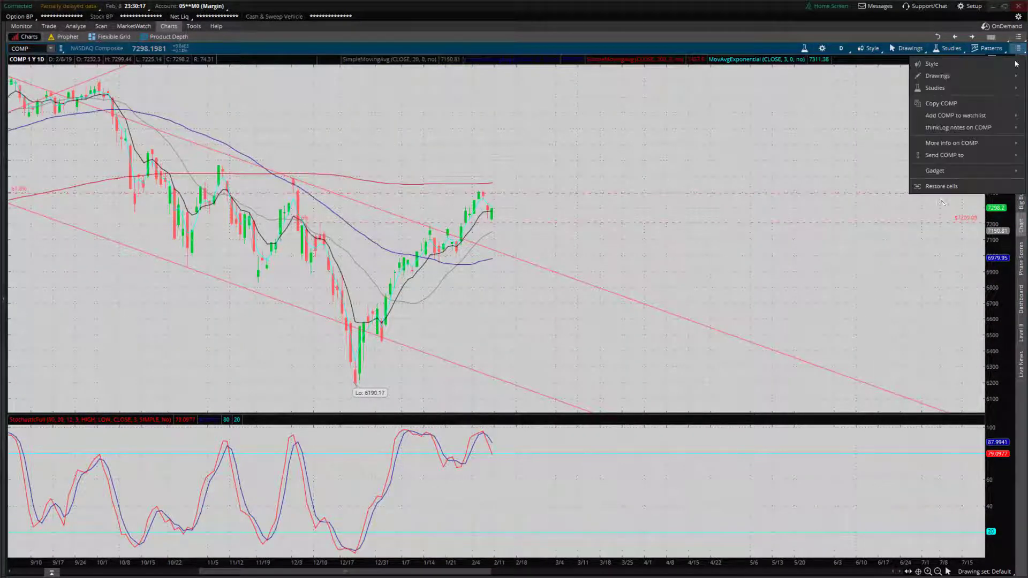
{"action": "left_click", "coordinate": [947, 186]}
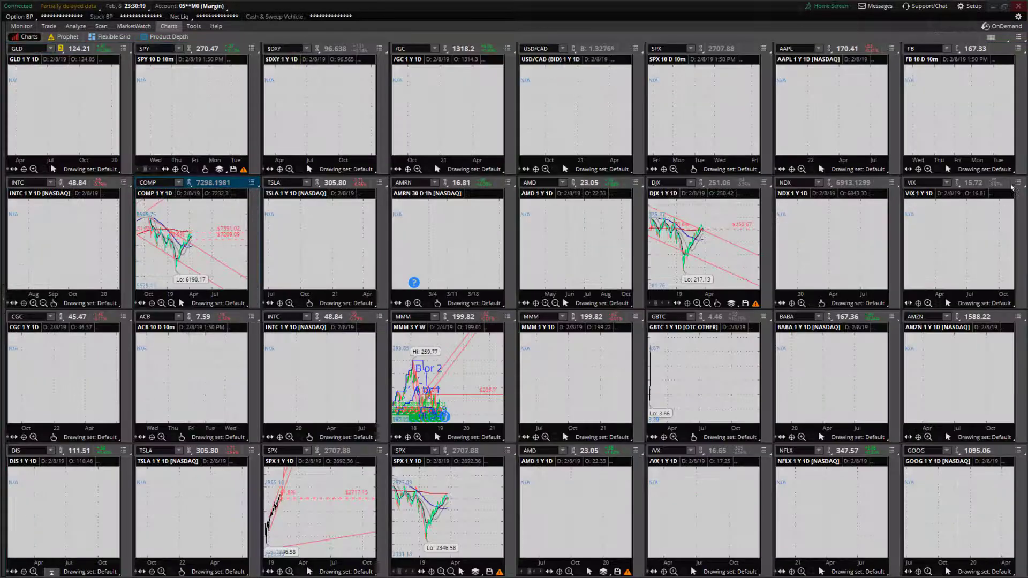
Maximize the VIX cell and zoom its daily chart into recent months
{"action": "left_click", "coordinate": [1017, 182]}
{"action": "left_click", "coordinate": [951, 320]}
{"action": "right_click", "coordinate": [532, 197]}
{"action": "key", "text": "Escape"}
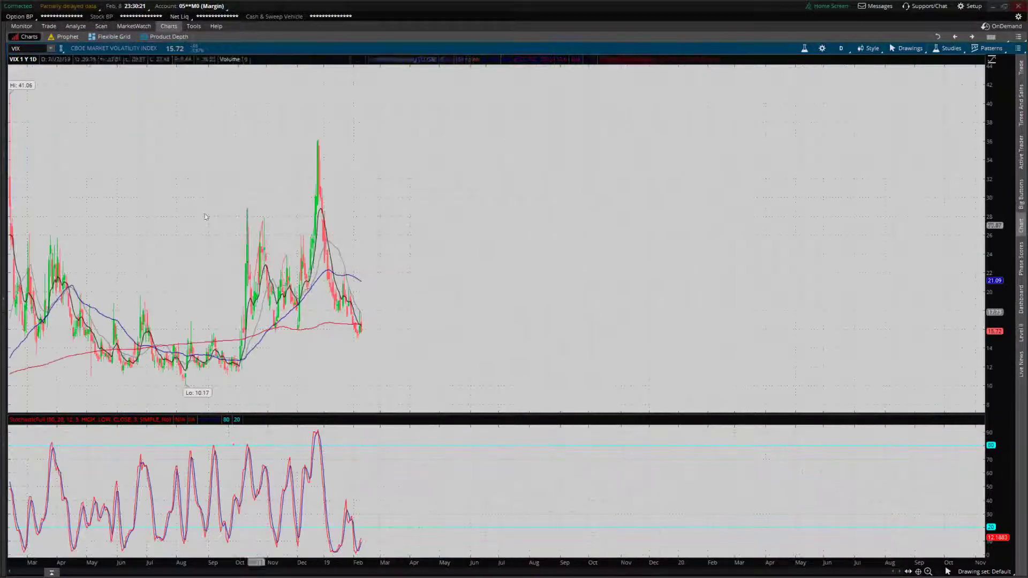
{"action": "left_click_drag", "start_coordinate": [199, 294], "coordinate": [571, 295]}
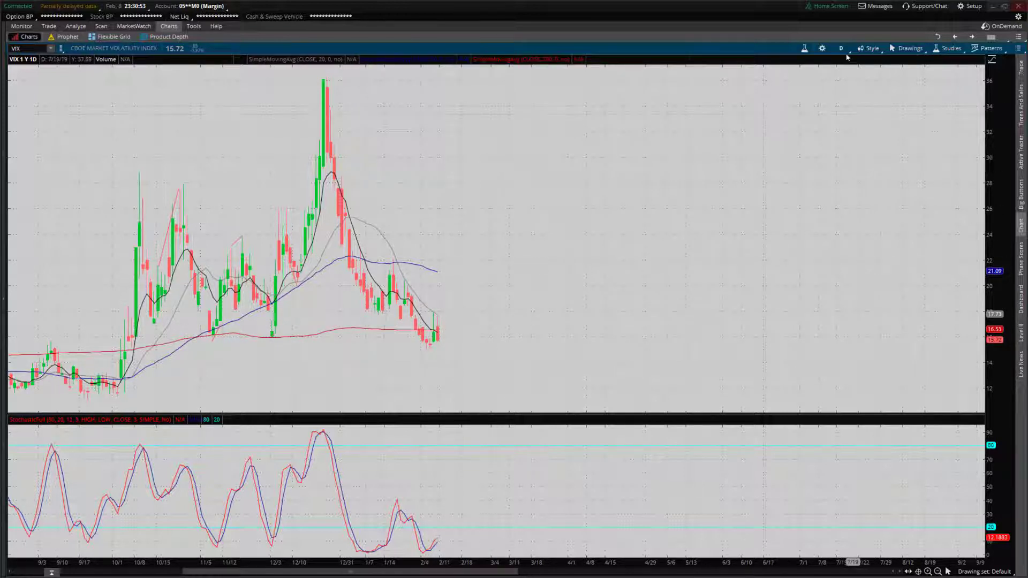
Pan the VIX chart back toward earlier dates, then restore the chart grid
{"action": "left_click", "coordinate": [912, 48]}
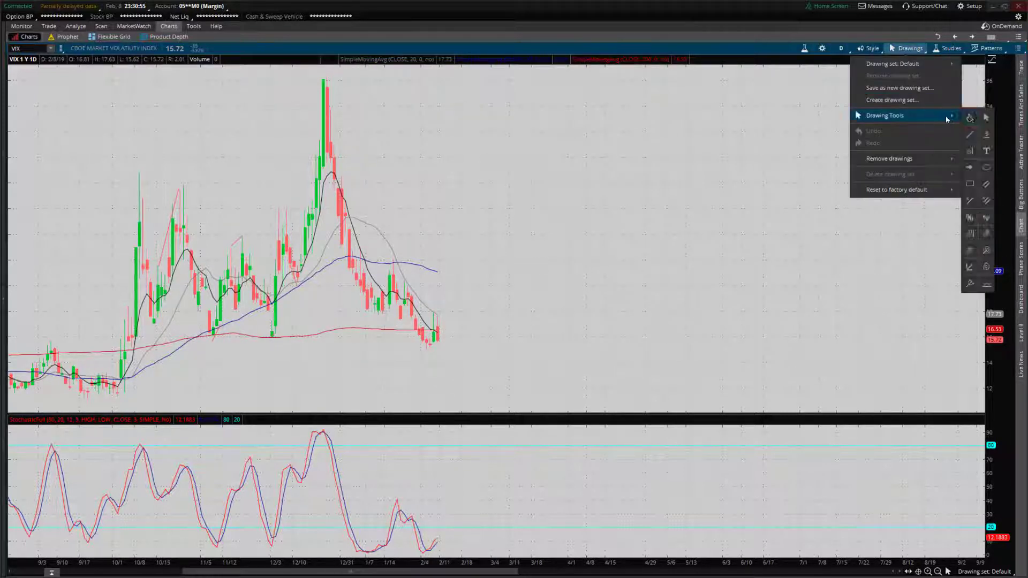
{"action": "left_click", "coordinate": [970, 117]}
{"action": "left_click_drag", "start_coordinate": [695, 199], "coordinate": [699, 220]}
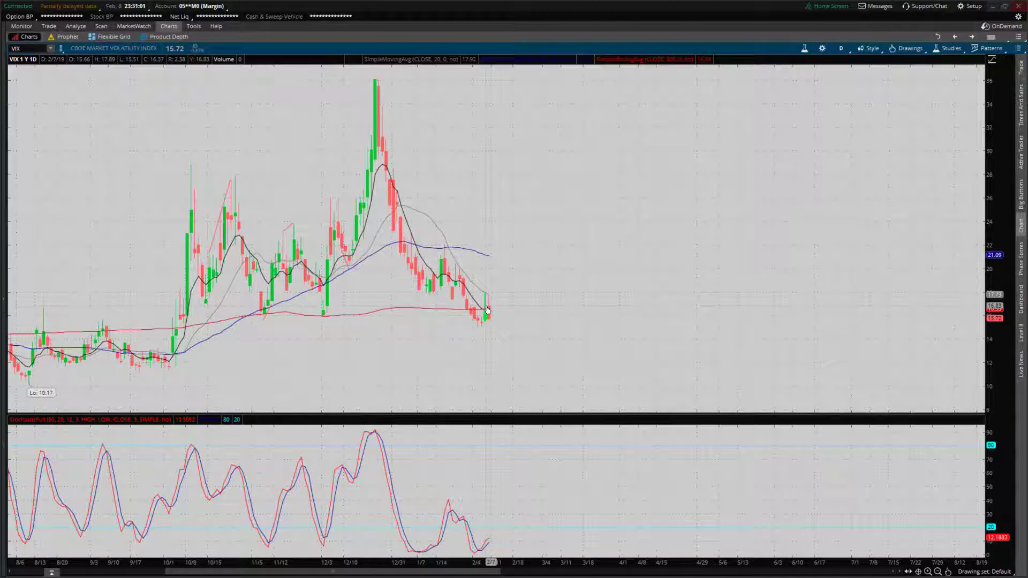
{"action": "mouse_move", "coordinate": [499, 308]}
{"action": "left_mouse_down"}
{"action": "mouse_move", "coordinate": [544, 305]}
{"action": "mouse_move", "coordinate": [487, 300]}
{"action": "left_mouse_up"}
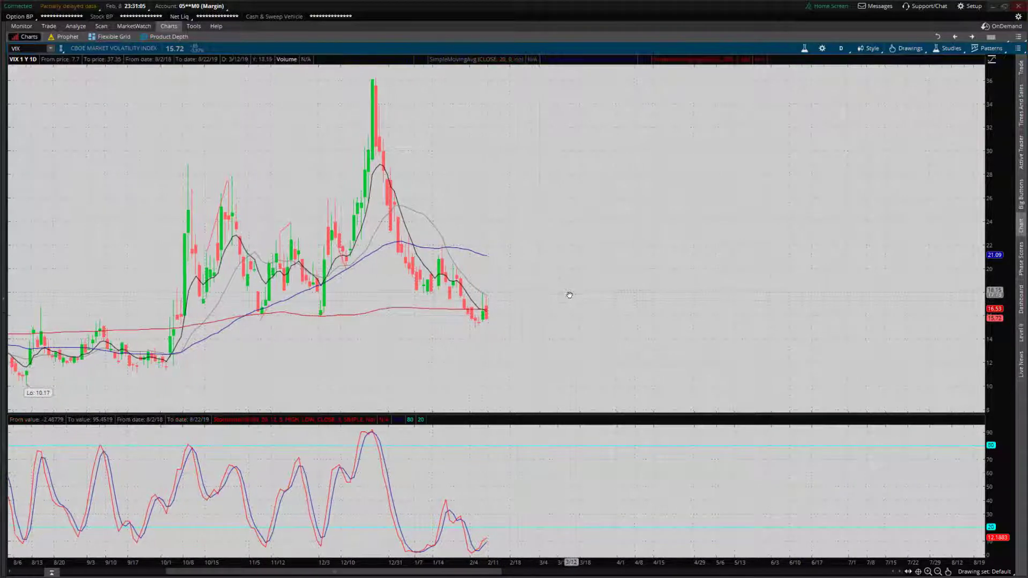
{"action": "left_click_drag", "start_coordinate": [569, 295], "coordinate": [516, 248]}
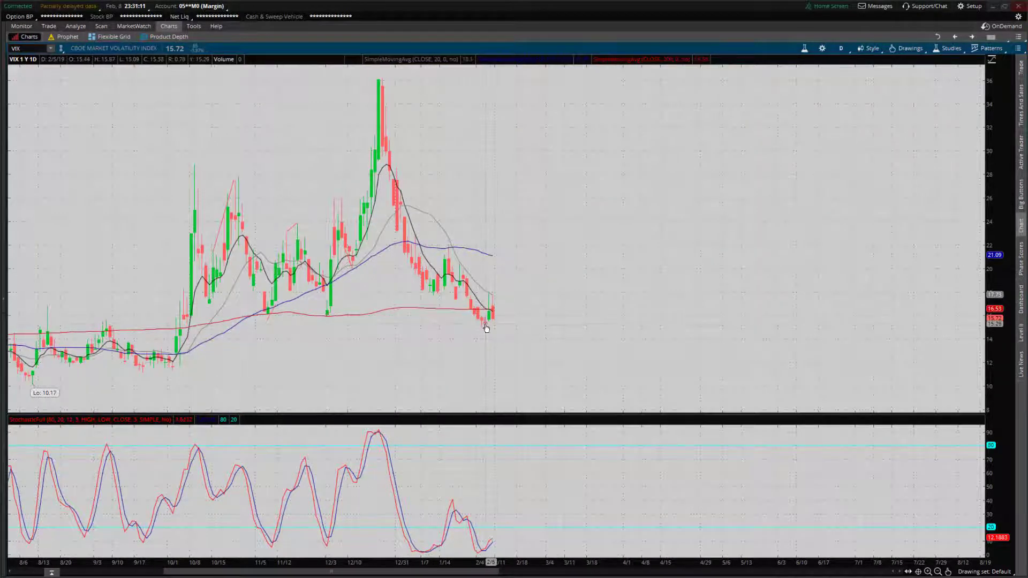
{"action": "left_click_drag", "start_coordinate": [486, 328], "coordinate": [537, 326]}
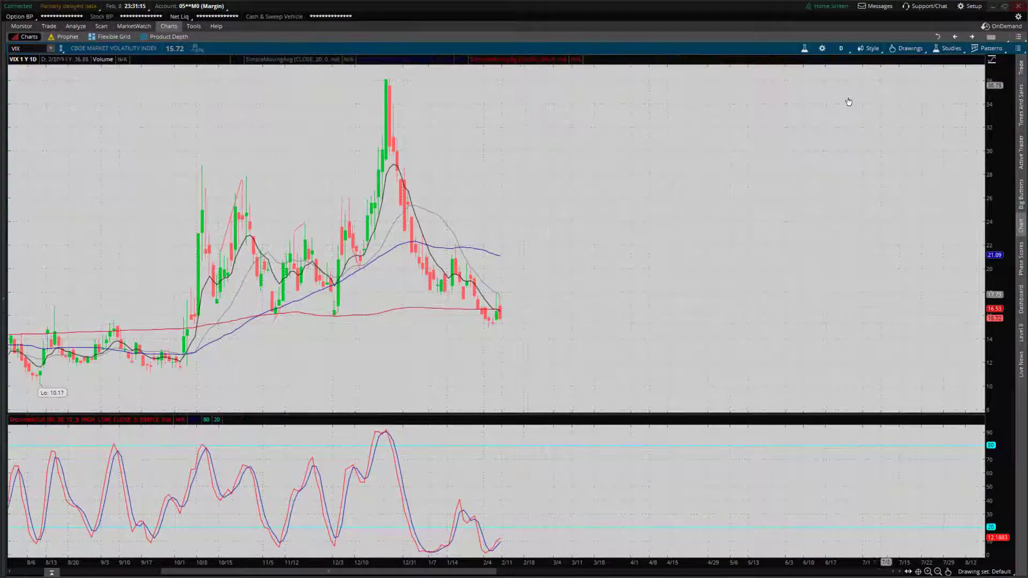
{"action": "left_click", "coordinate": [1018, 48]}
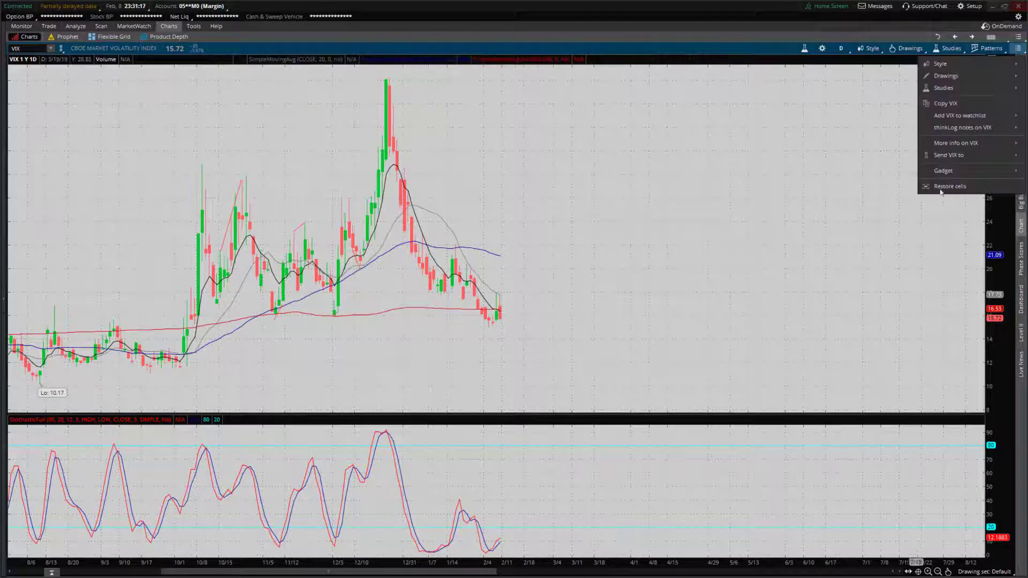
{"action": "left_click", "coordinate": [969, 186]}
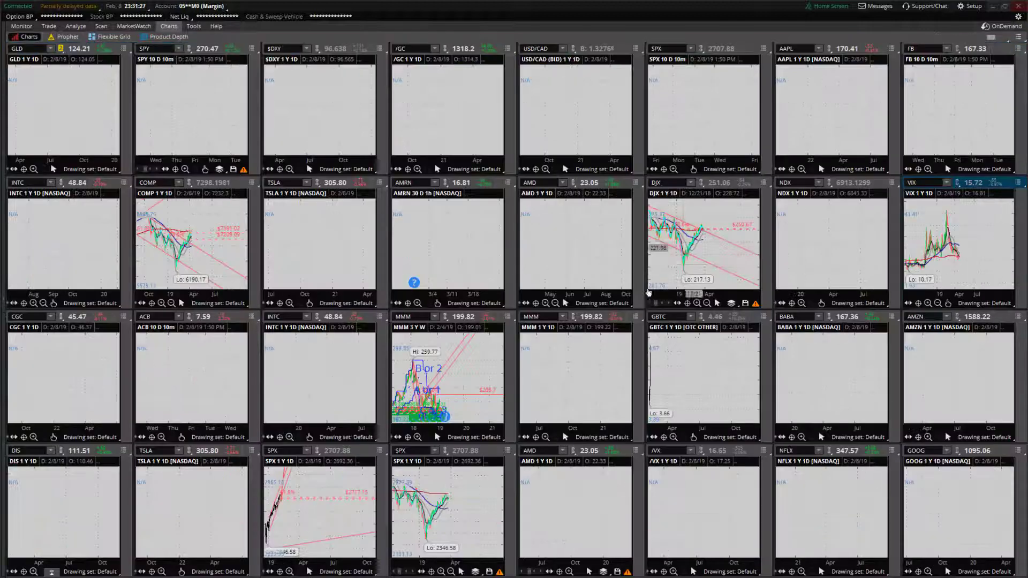
Enlarge the SPX cell to a full daily chart, then un-maximize the window to reveal the taskbar
{"action": "left_click", "coordinate": [506, 450]}
{"action": "left_click", "coordinate": [482, 431]}
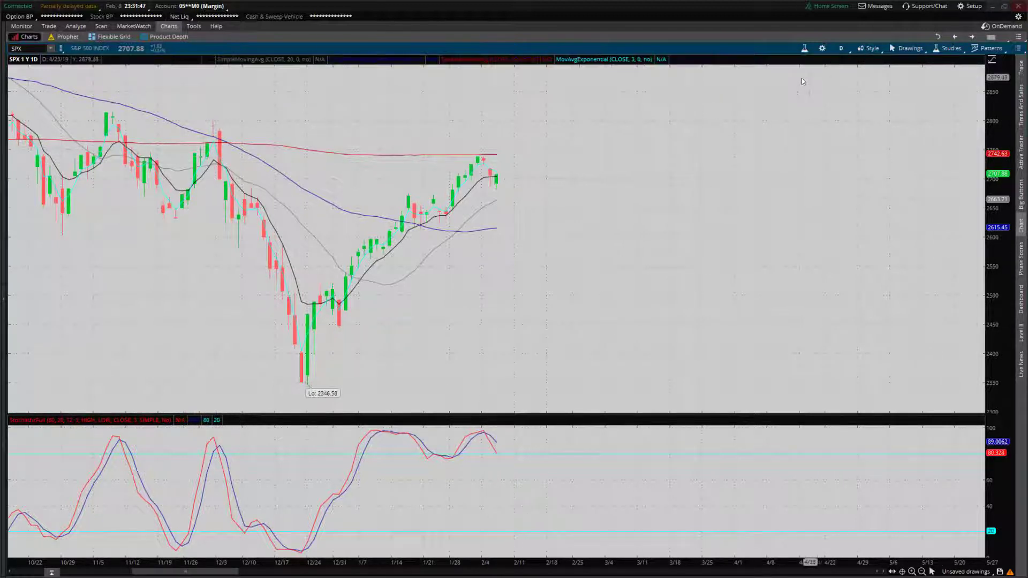
{"action": "left_click", "coordinate": [1007, 8]}
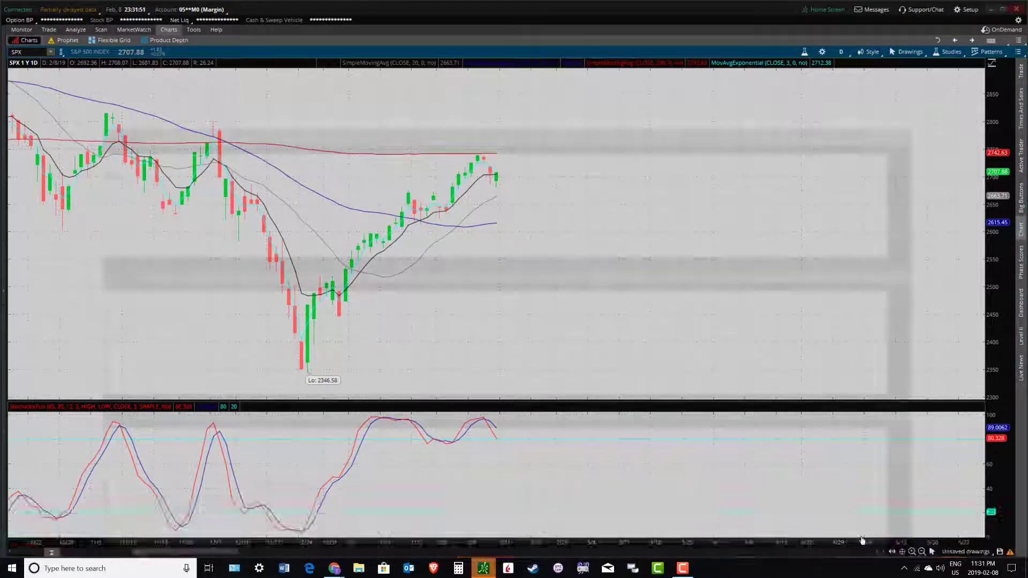
{"action": "key", "text": "alt+Tab"}
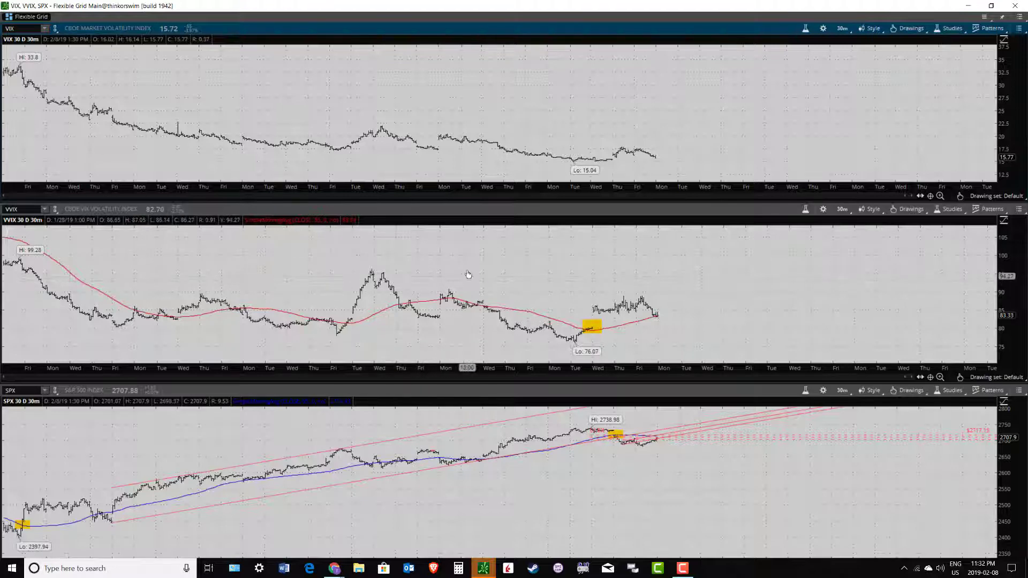
{"action": "left_click", "coordinate": [972, 3]}
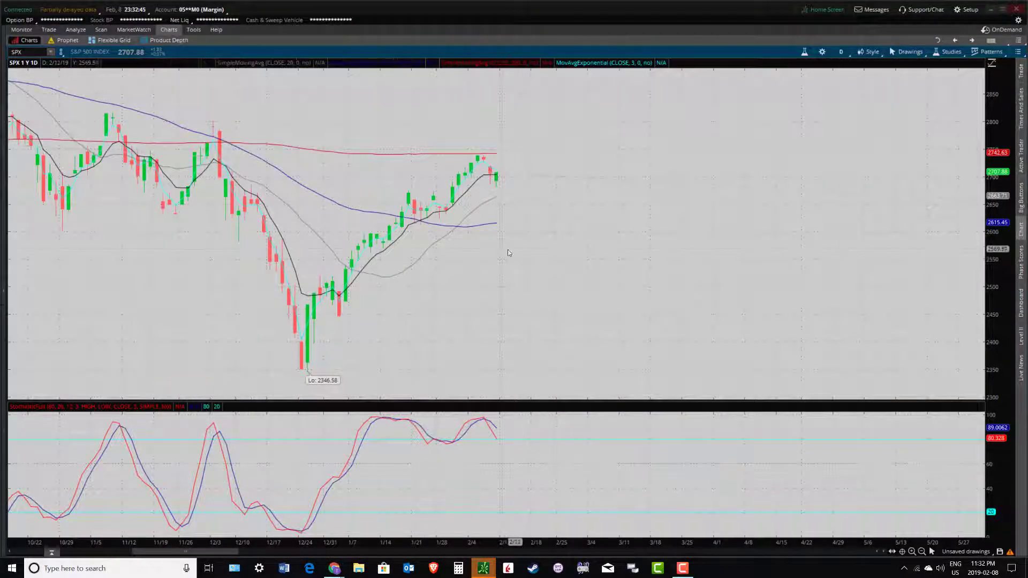